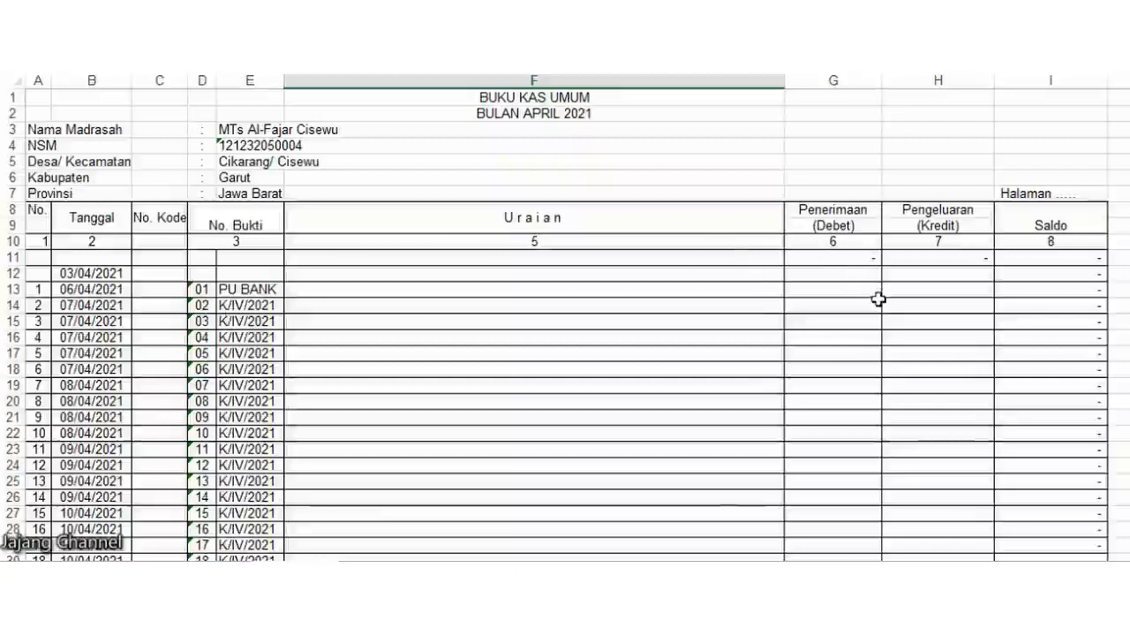
Enter "Sisa Bulan yang lalu" and "Diterima Dana BOS Tahap 1 (Januari s.d Juni) Tahun Anggaran 2021" in F11:F12, with a 107,800,000 debit in G12.
{"action": "type", "text": "Sisa Bulan yang lalu Diterima Dana BOS Tahap 1 (Januari s.d Juni) Tahun Anggaran 2021"}
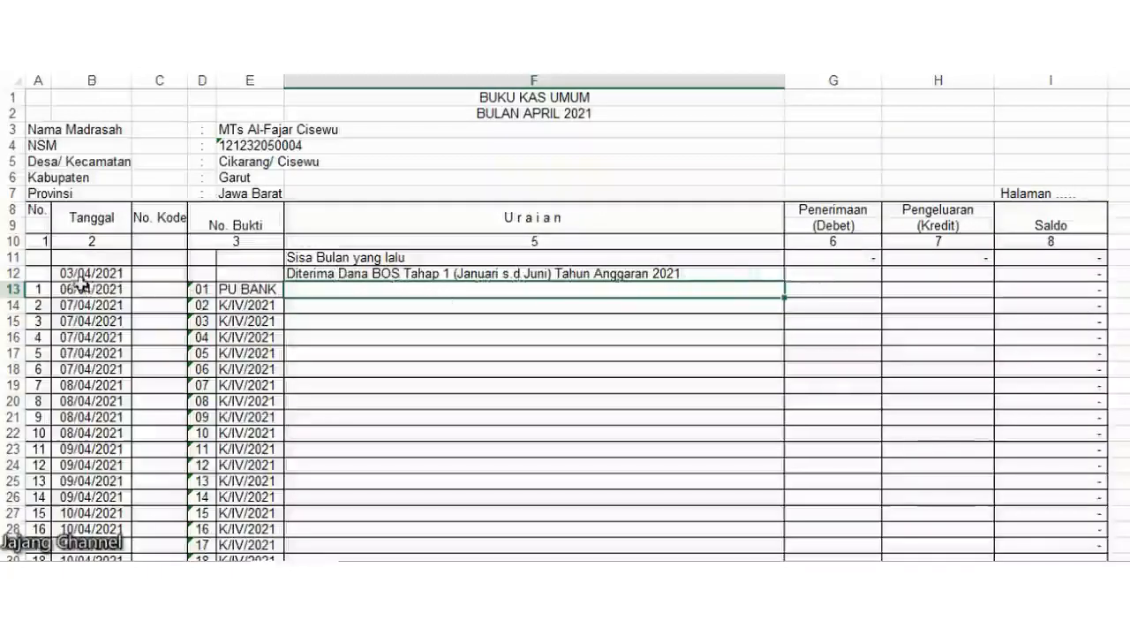
{"action": "left_click", "coordinate": [810, 272]}
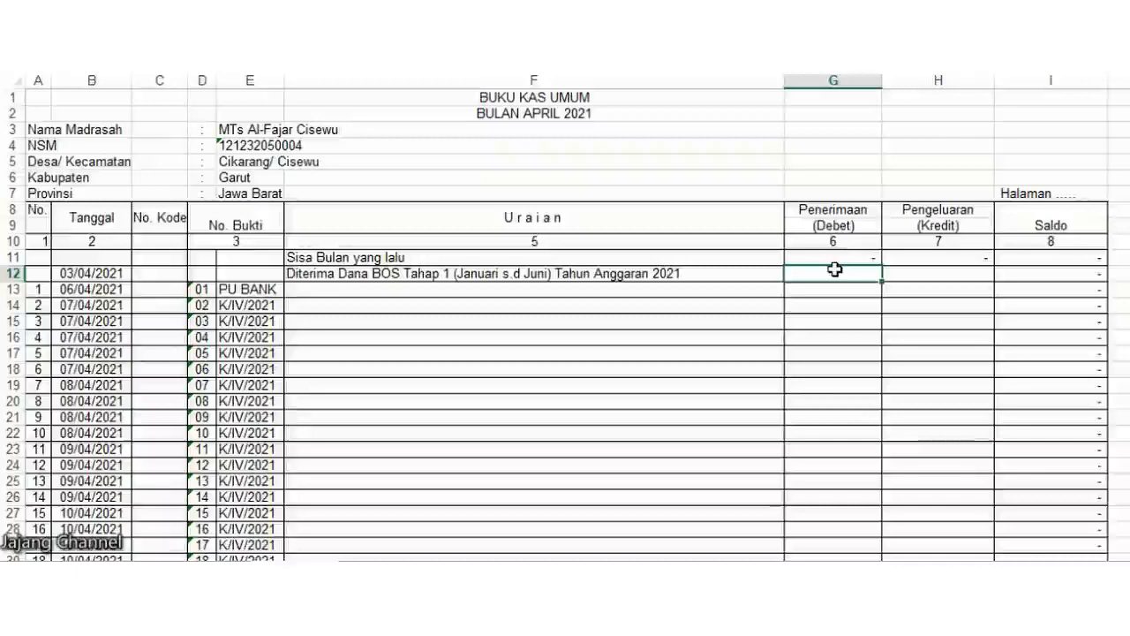
{"action": "type", "text": "107,800,000"}
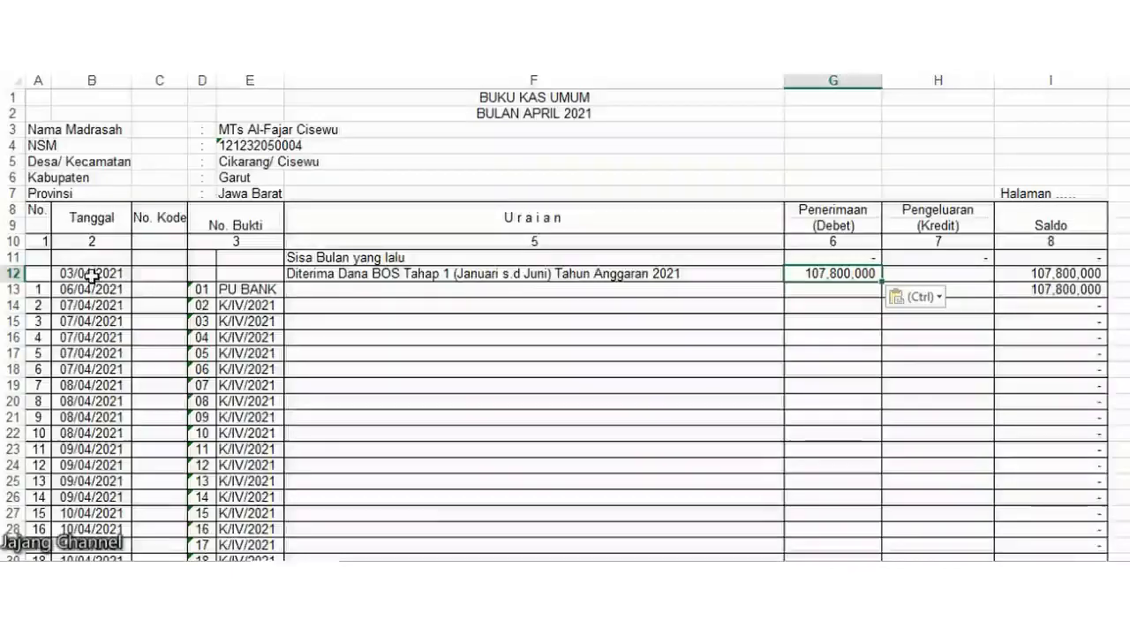
{"action": "left_click", "coordinate": [92, 275]}
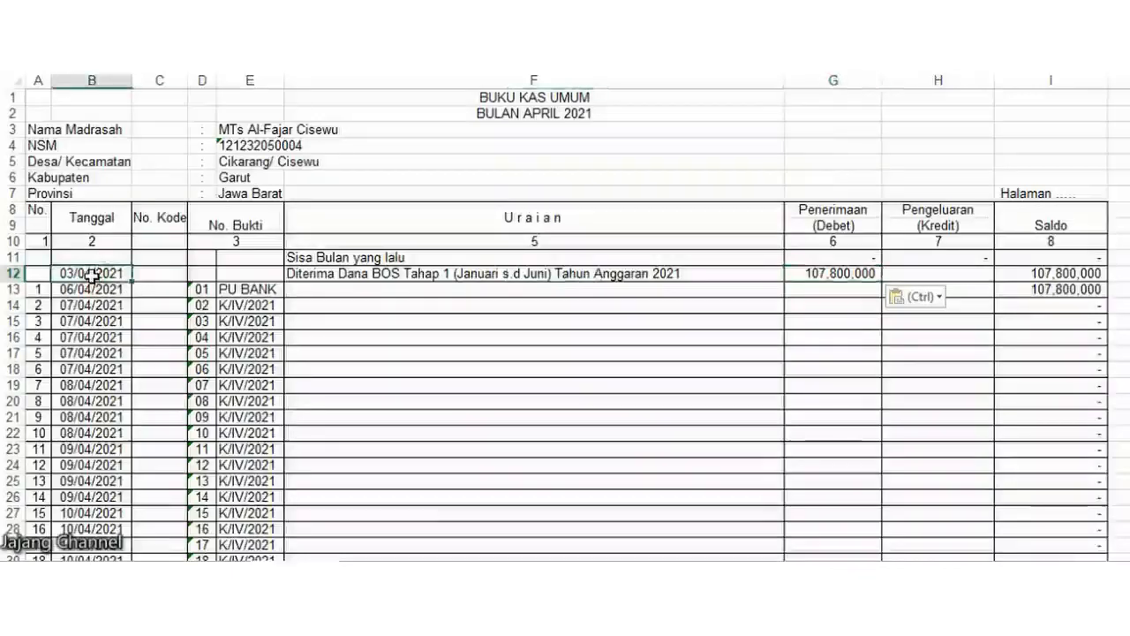
Describe the 06/04/2021 entry in row 13 as "PU dana BOS Bulan Januari s.d April dari BRI" and set its debit to 71,600,000.
{"action": "left_click", "coordinate": [105, 287]}
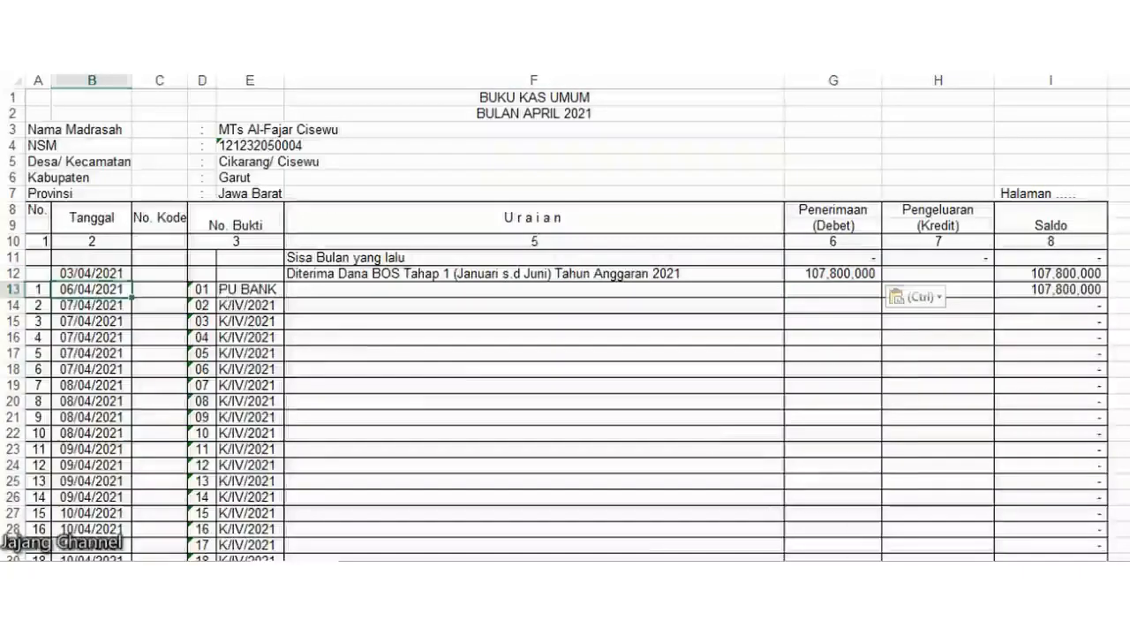
{"action": "left_click", "coordinate": [318, 288]}
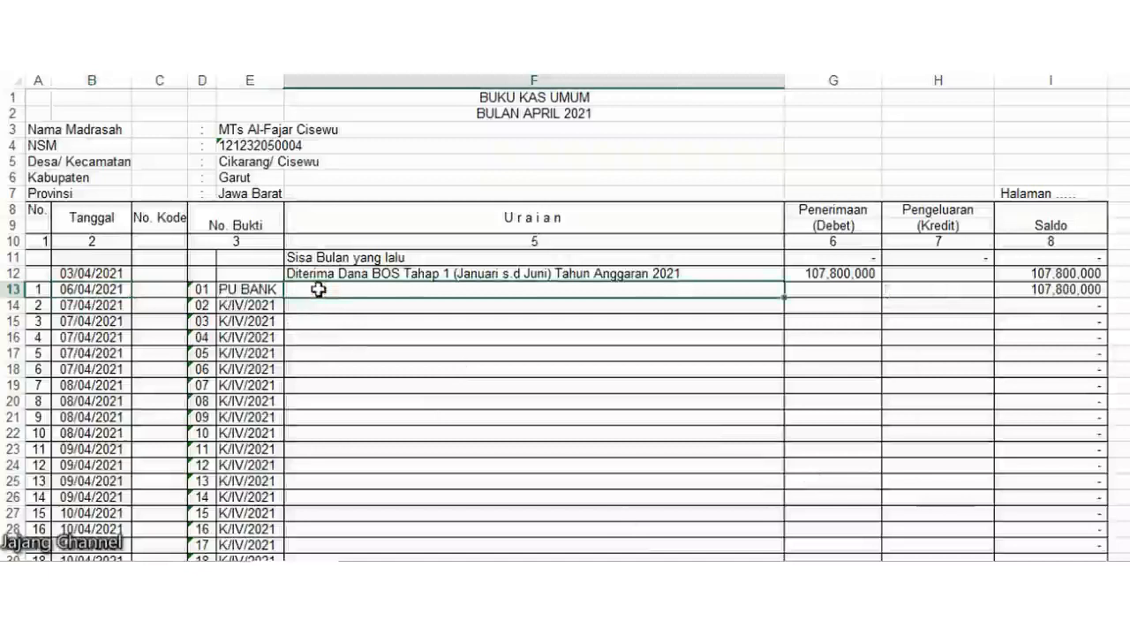
{"action": "type", "text": "PU Dana BOS Bulan Januari s.d April dari BRI"}
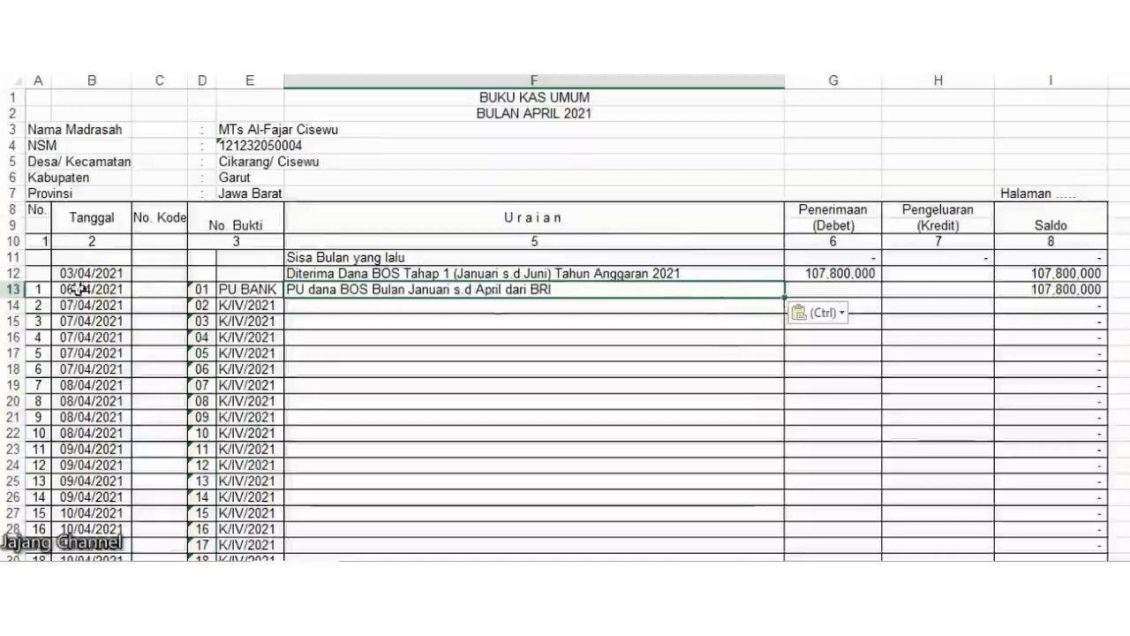
{"action": "left_click", "coordinate": [827, 290]}
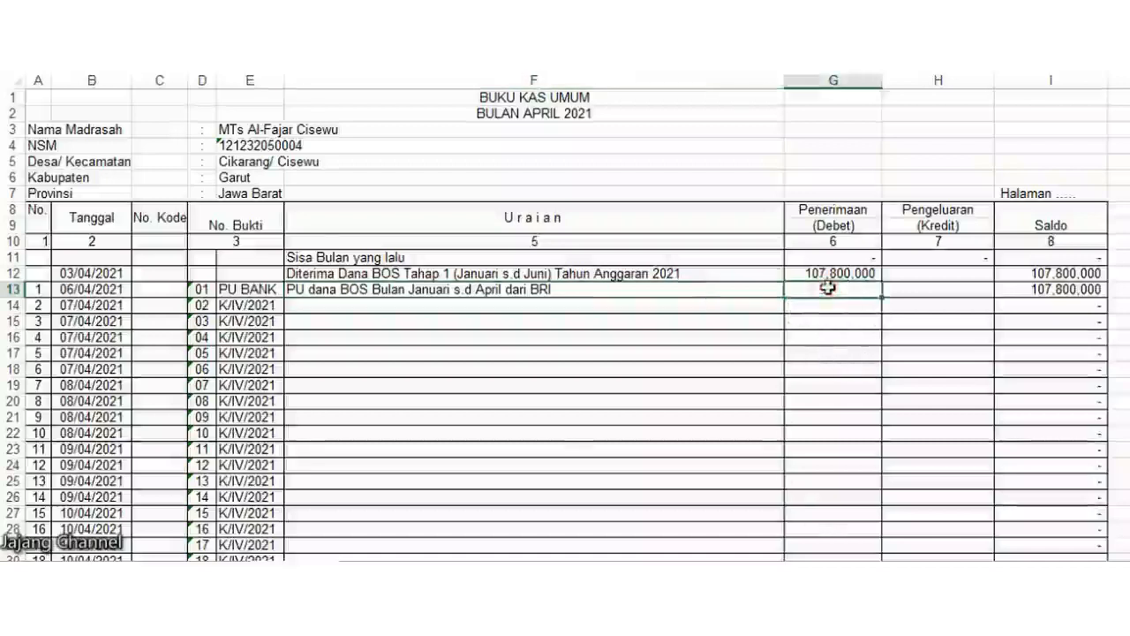
{"action": "type", "text": "71,600,000"}
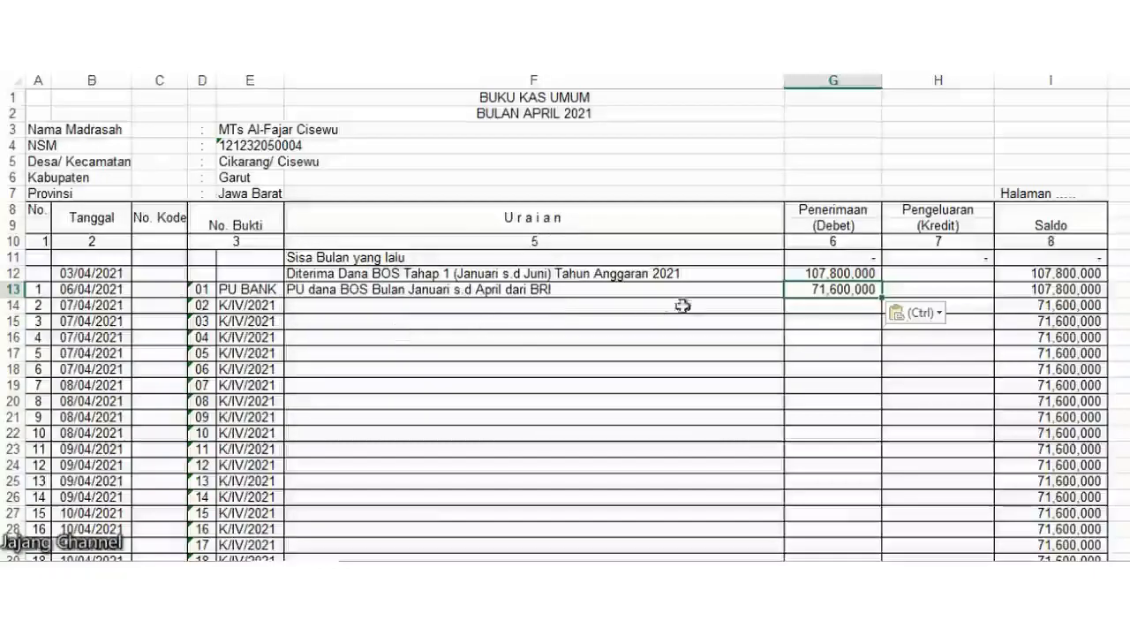
Enter the January–April staff honorarium and "Bayar Langganan daya dan jasa bulan Januari s.d April 2021" in rows 14–15, with credits of 21,560,000 and 2,100,000.
{"action": "left_click", "coordinate": [322, 306]}
{"action": "type", "text": "Bayar Honor GBPNS dan Tenaga Kependidikan bulan Januari s.d April 2021 an. Engkos, S.Pd Bayar Langganan daya dan jasa bulan Januari s.d April 2021"}
{"action": "left_click", "coordinate": [320, 307]}
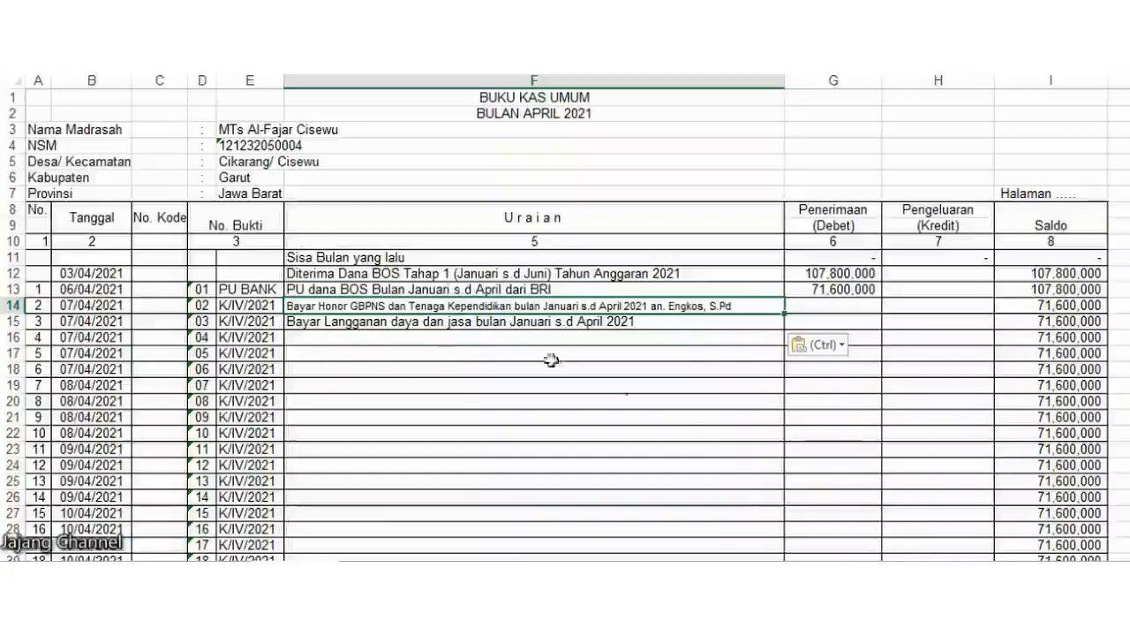
{"action": "key", "text": "Escape"}
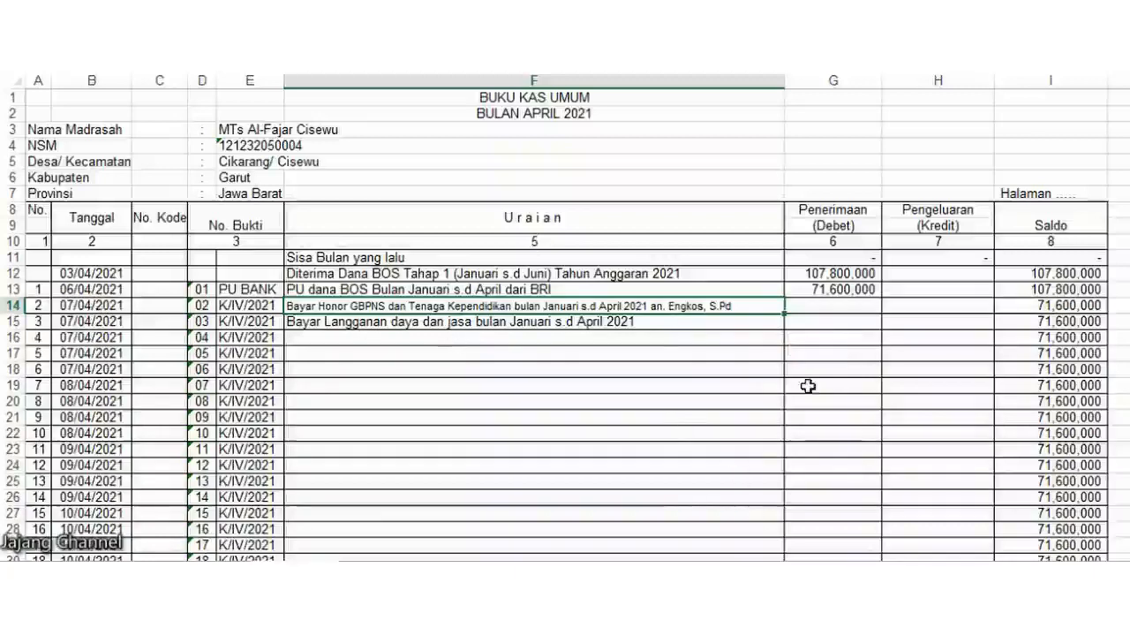
{"action": "left_click", "coordinate": [907, 306]}
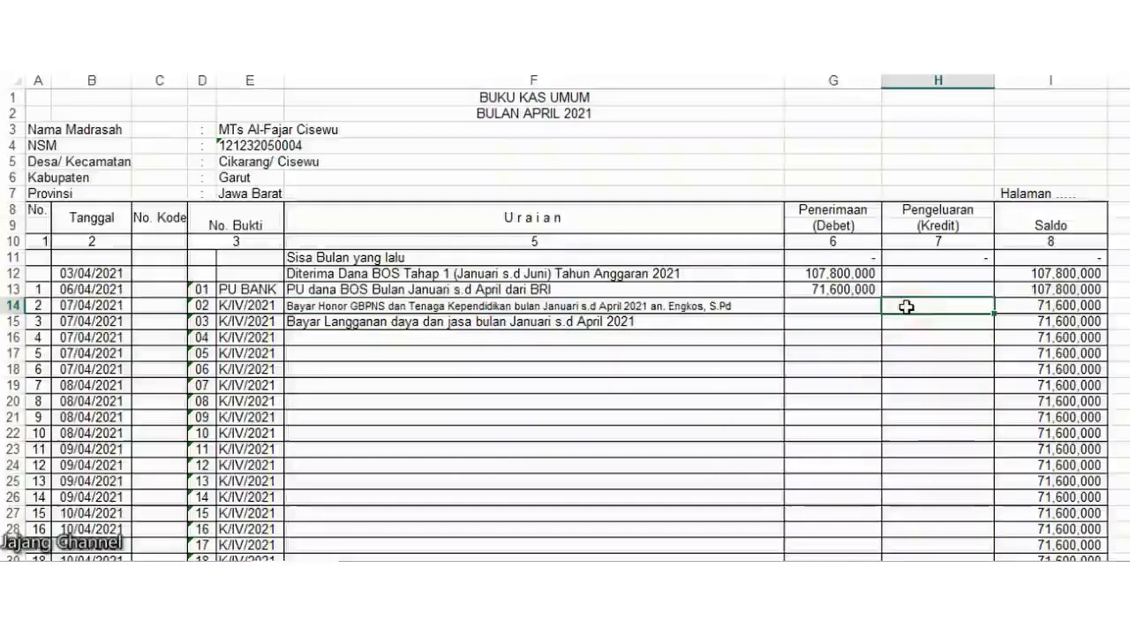
{"action": "type", "text": "21,560,000 2,100,000"}
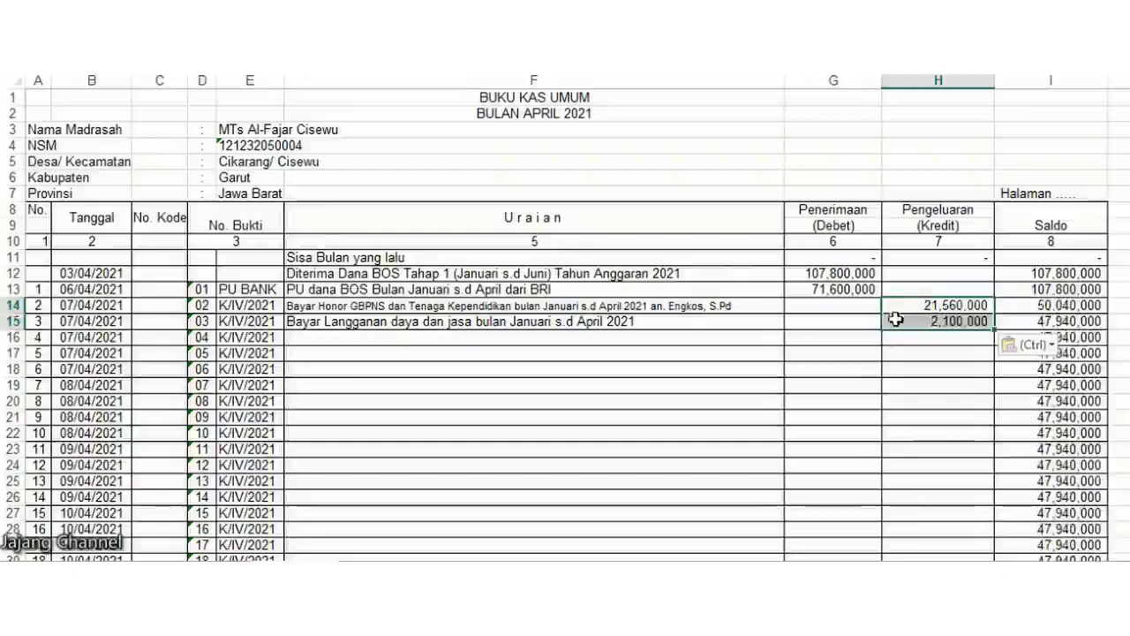
{"action": "left_click", "coordinate": [946, 305]}
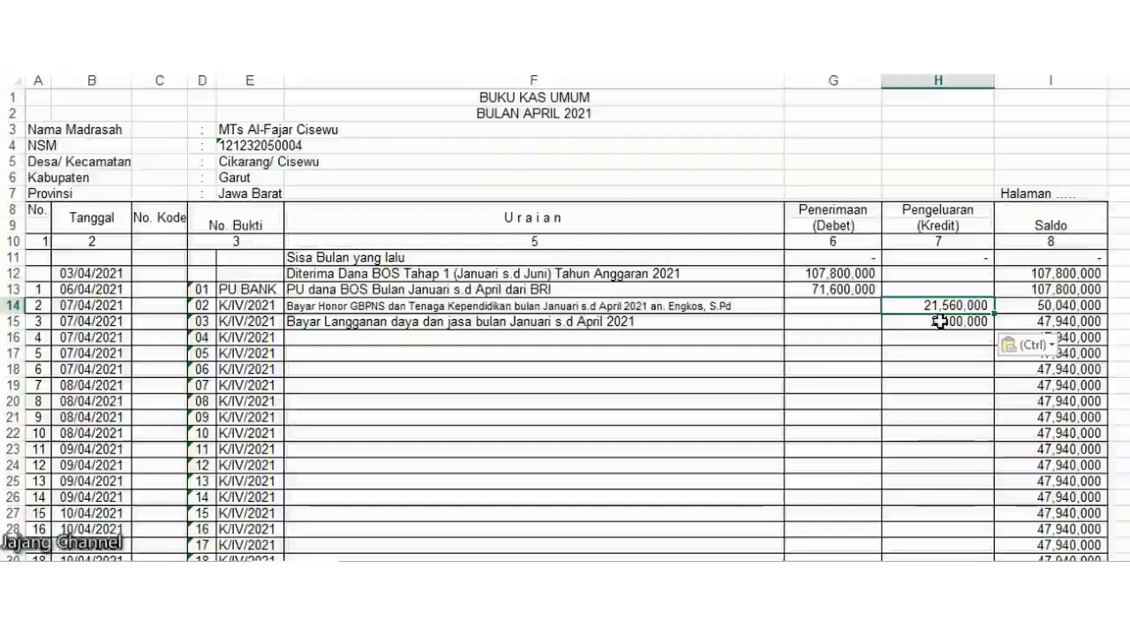
Enter in row 16 the transport payment for 2 people collecting BOS funds from BNI/BRI on 06 April 2021, with a 300,000 credit.
{"action": "left_click", "coordinate": [468, 338]}
{"action": "type", "text": "Bayar Transport Pengambilan dana BOS ke BNI an. Engkos, S.Pd sebanyak 2 orang selama 1 hari tanggal 06 April 2021"}
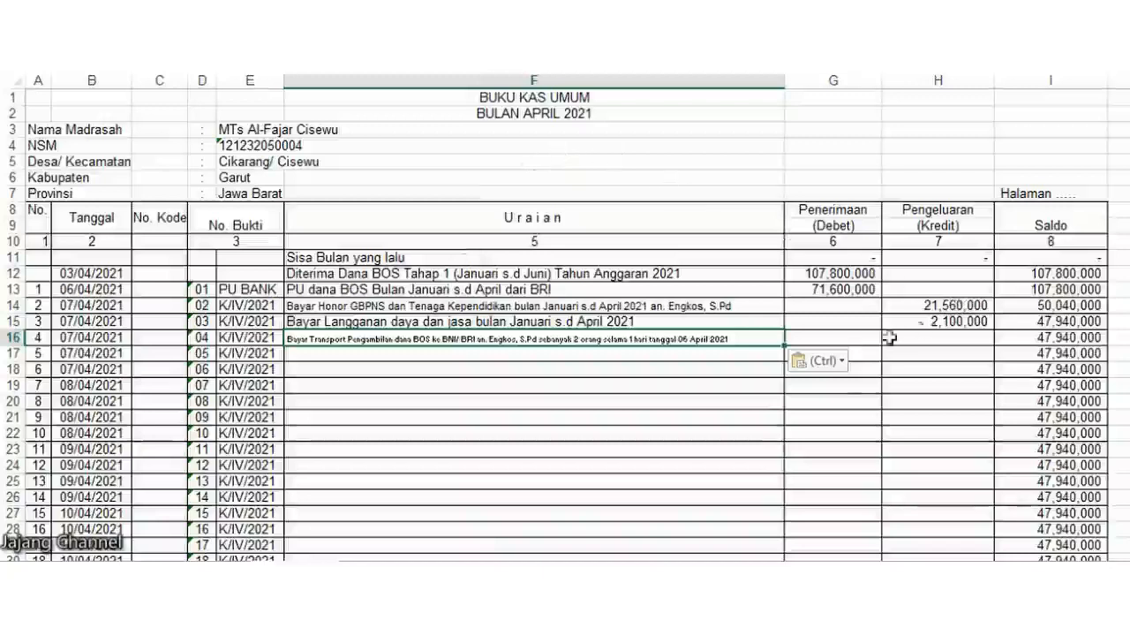
{"action": "left_click", "coordinate": [938, 338]}
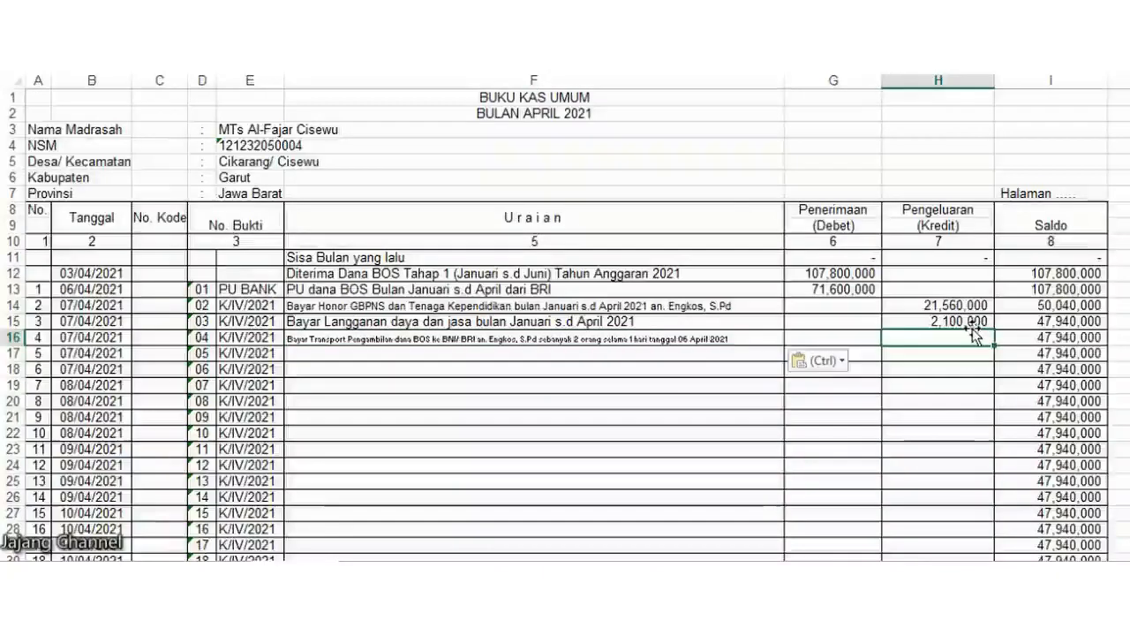
{"action": "key", "text": "ctrl+z"}
{"action": "type", "text": "3"}
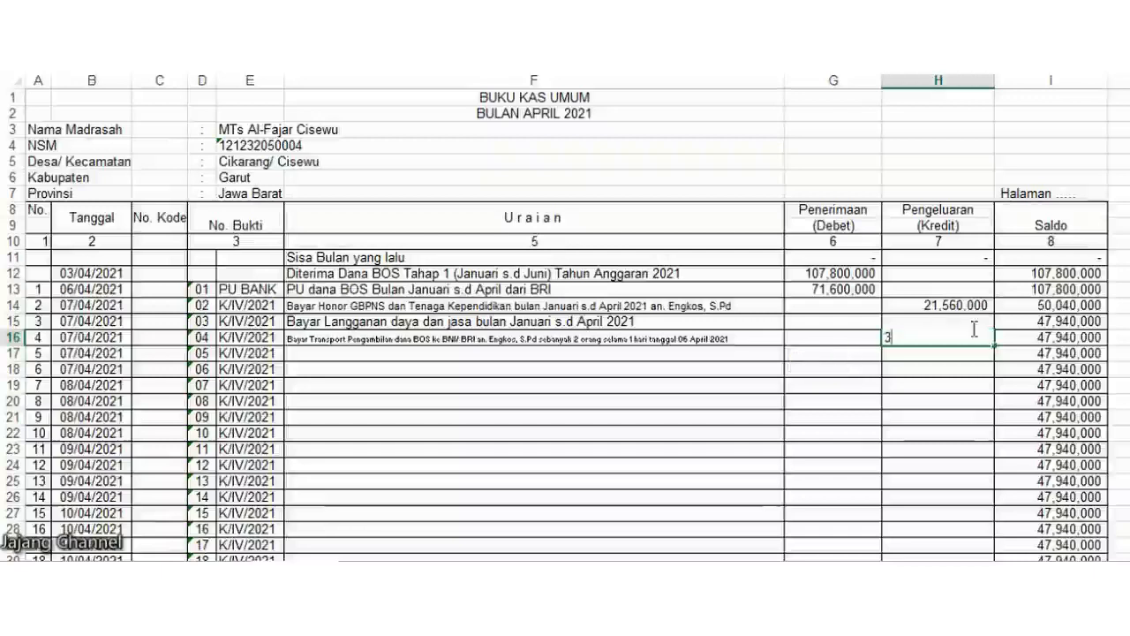
{"action": "type", "text": "00000"}
{"action": "key", "text": "Return"}
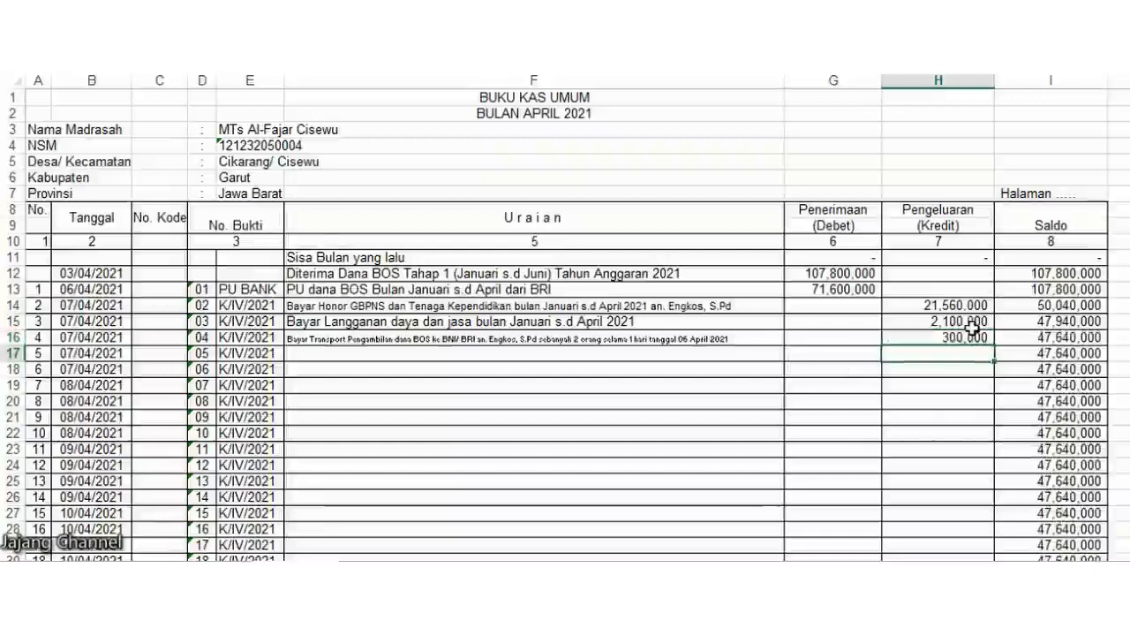
{"action": "left_click", "coordinate": [962, 338]}
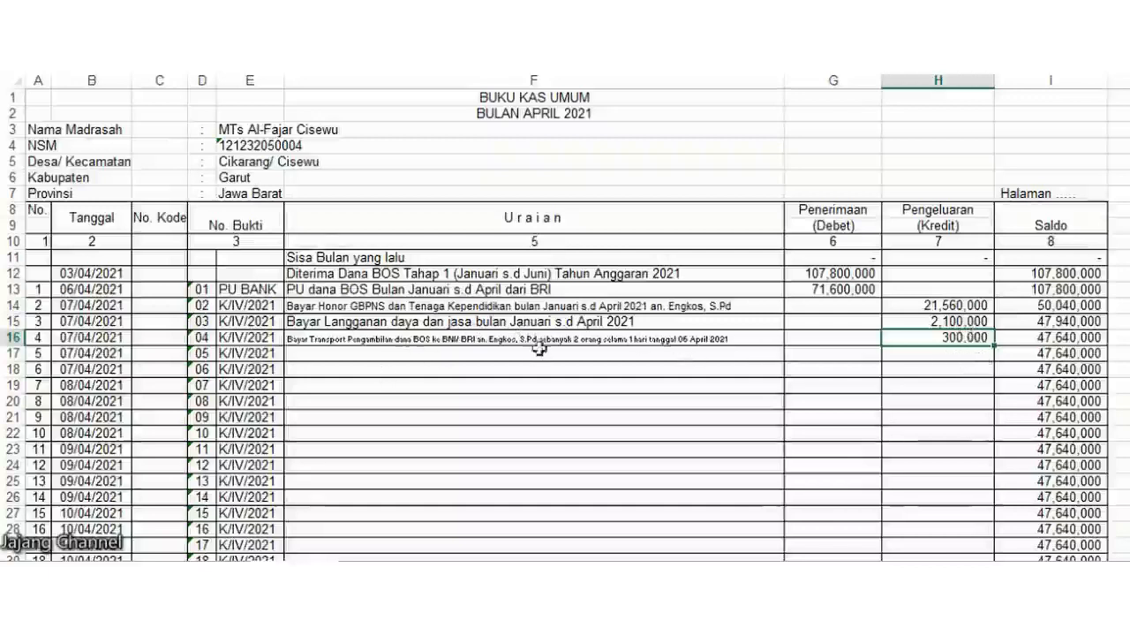
Record January–April teacher phone credit, Yudi Foto office supplies and madrasah repairs in rows 17–19, with credits of 6,592,000, 4,000,000 and 15,000,000.
{"action": "left_click", "coordinate": [828, 290]}
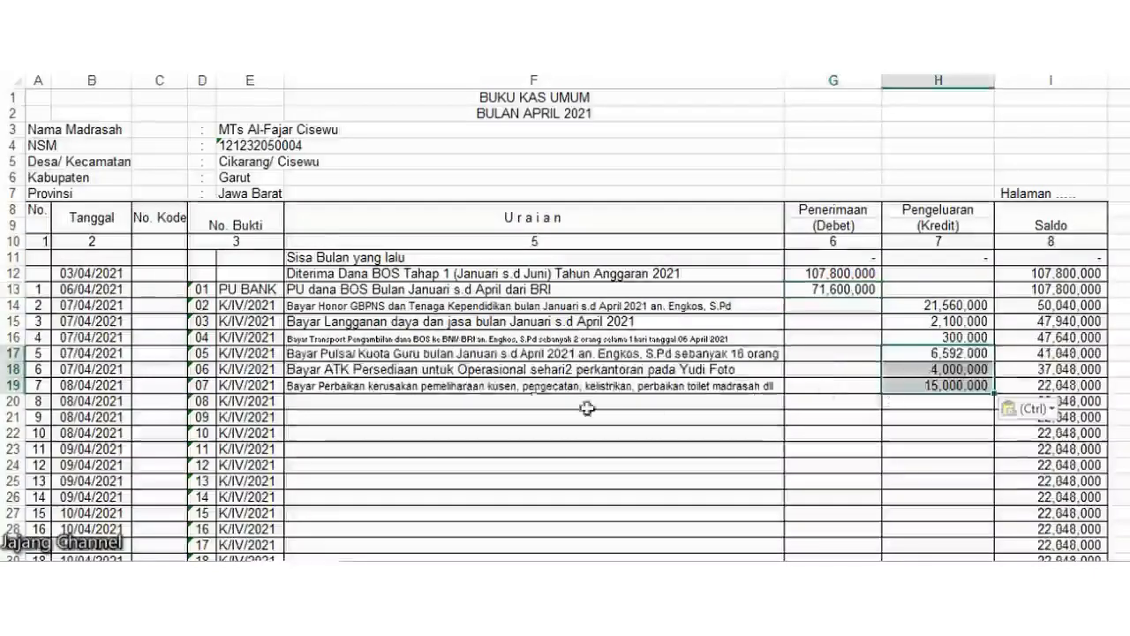
{"action": "left_click", "coordinate": [343, 356]}
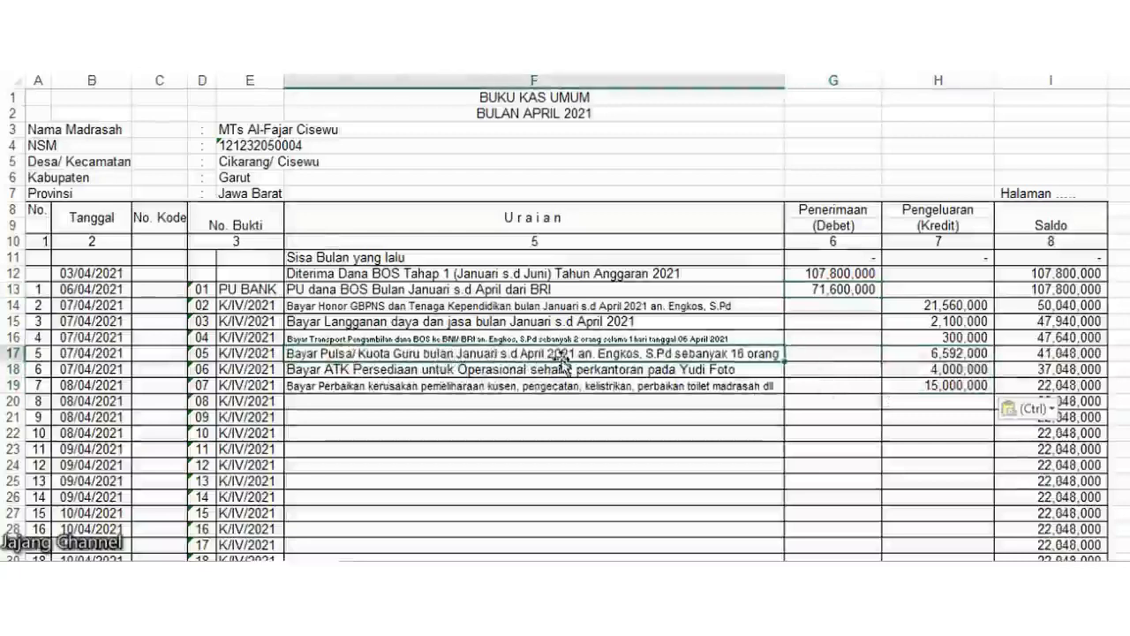
{"action": "left_click_drag", "start_coordinate": [628, 353], "coordinate": [943, 355]}
{"action": "left_click", "coordinate": [941, 355]}
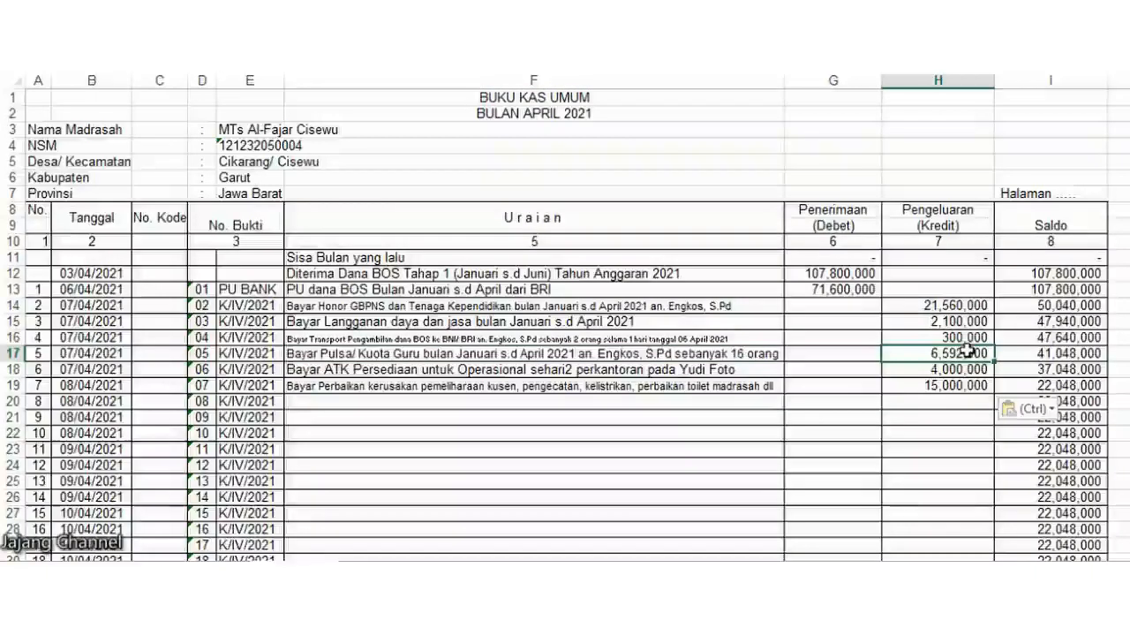
{"action": "left_click", "coordinate": [1067, 353]}
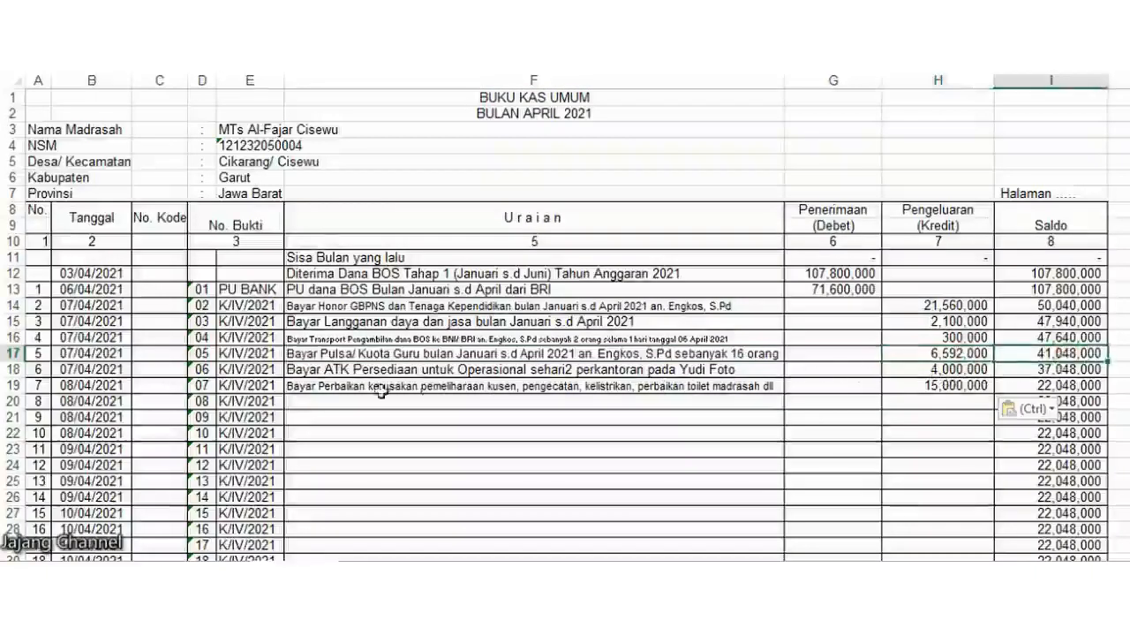
{"action": "left_click", "coordinate": [301, 369]}
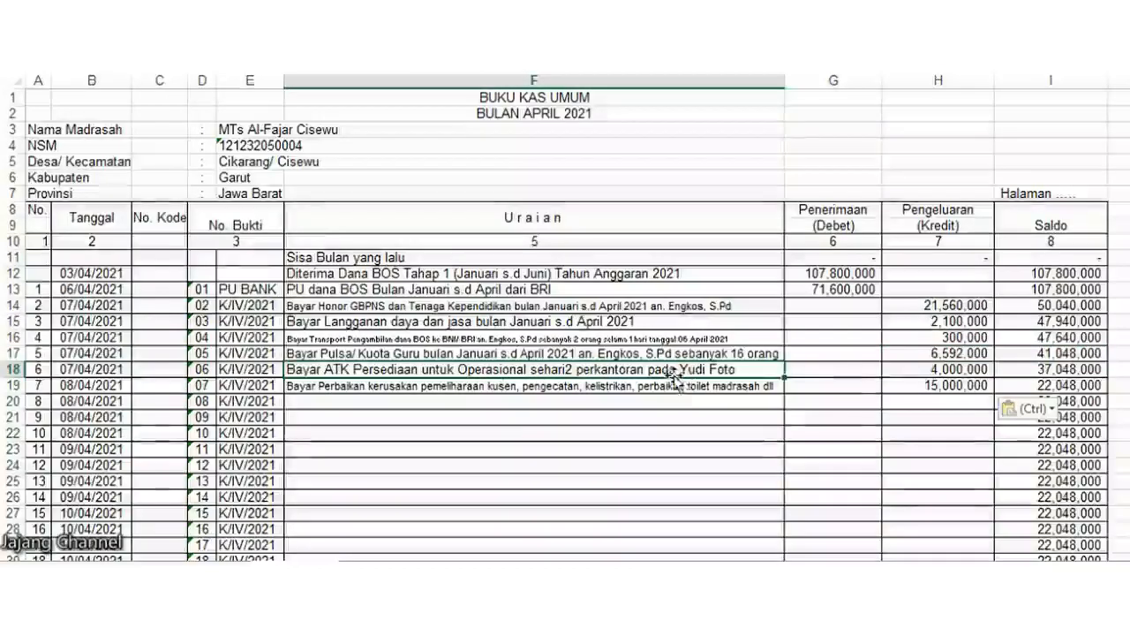
{"action": "left_click", "coordinate": [964, 369]}
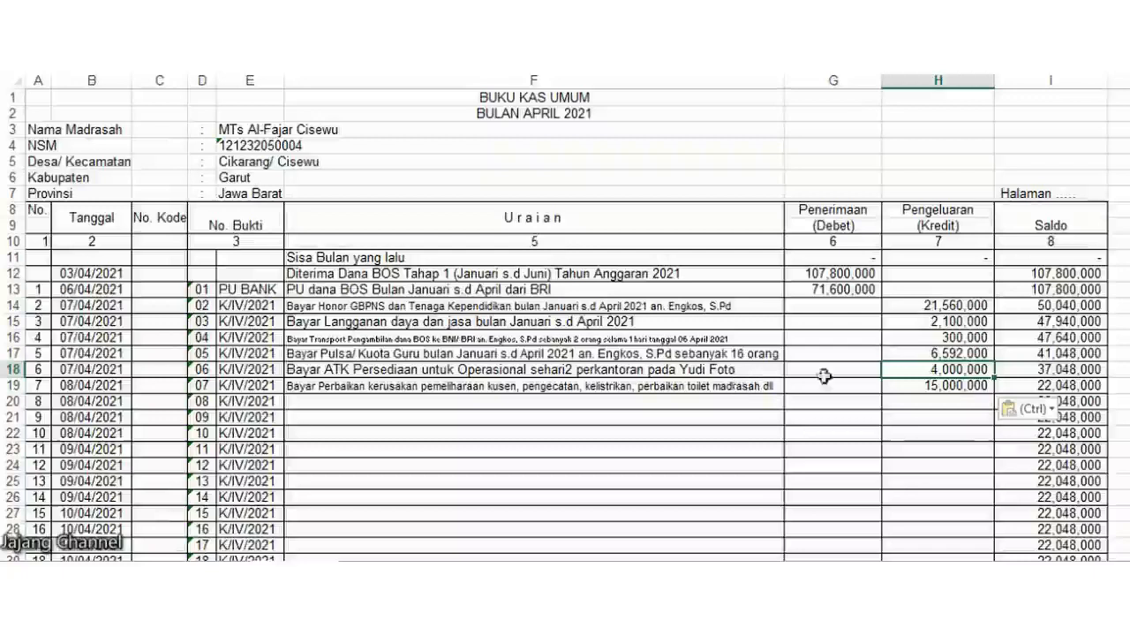
Record the Toko Karomah cement and paint purchase and the WC construction wages for 3 people in rows 20–21, with credits of 1,010,000 and 3,000,000.
{"action": "left_click", "coordinate": [952, 389]}
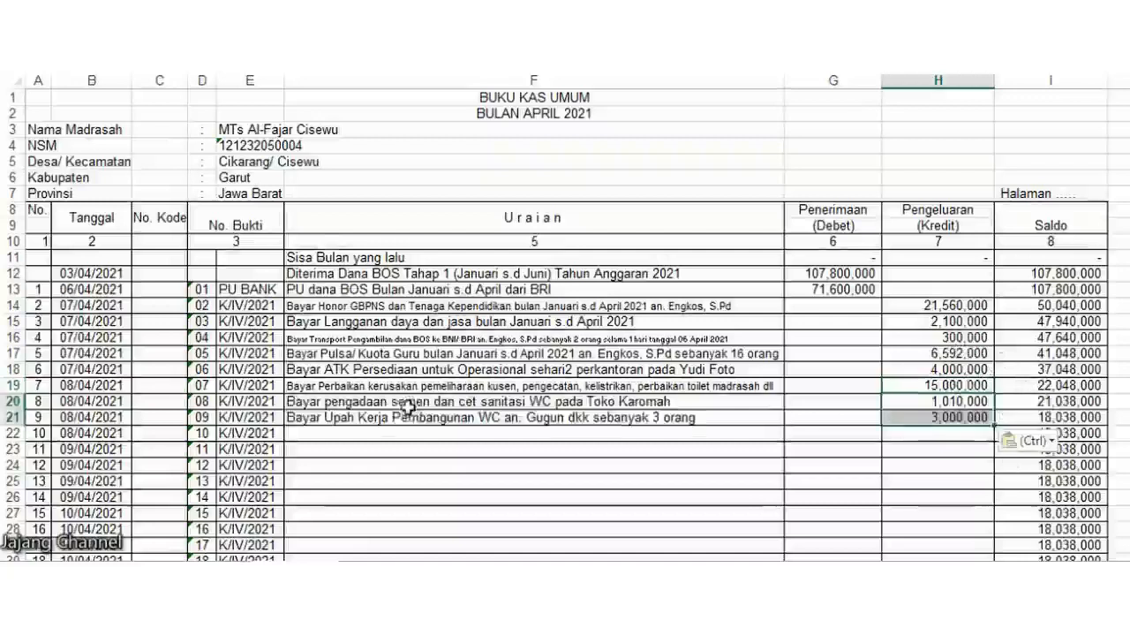
{"action": "left_click", "coordinate": [408, 405]}
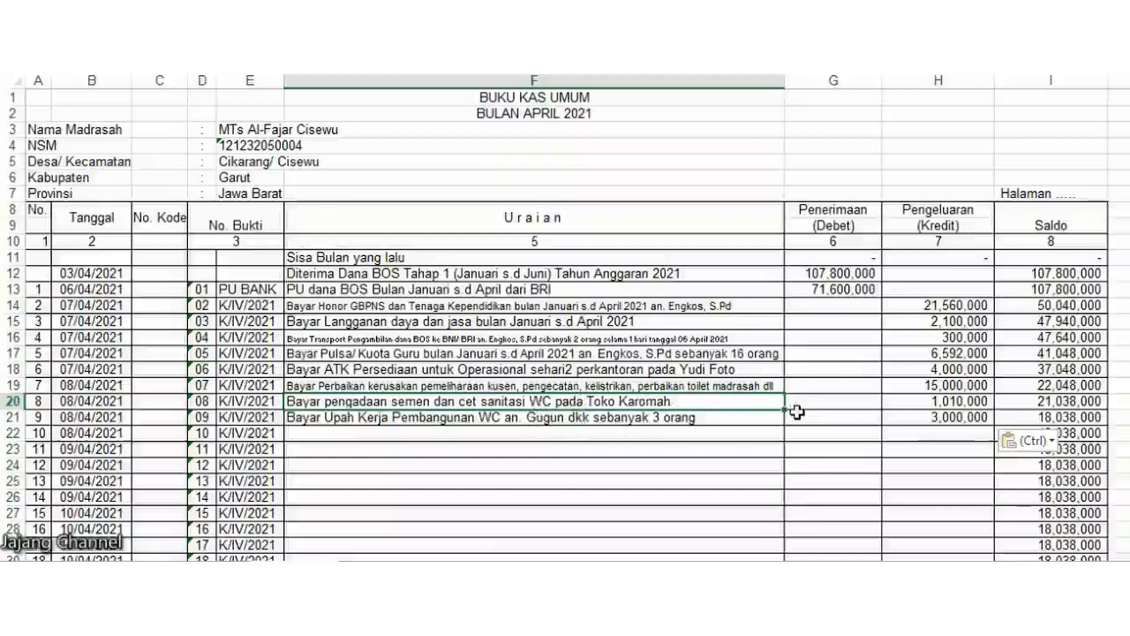
{"action": "left_click", "coordinate": [964, 402]}
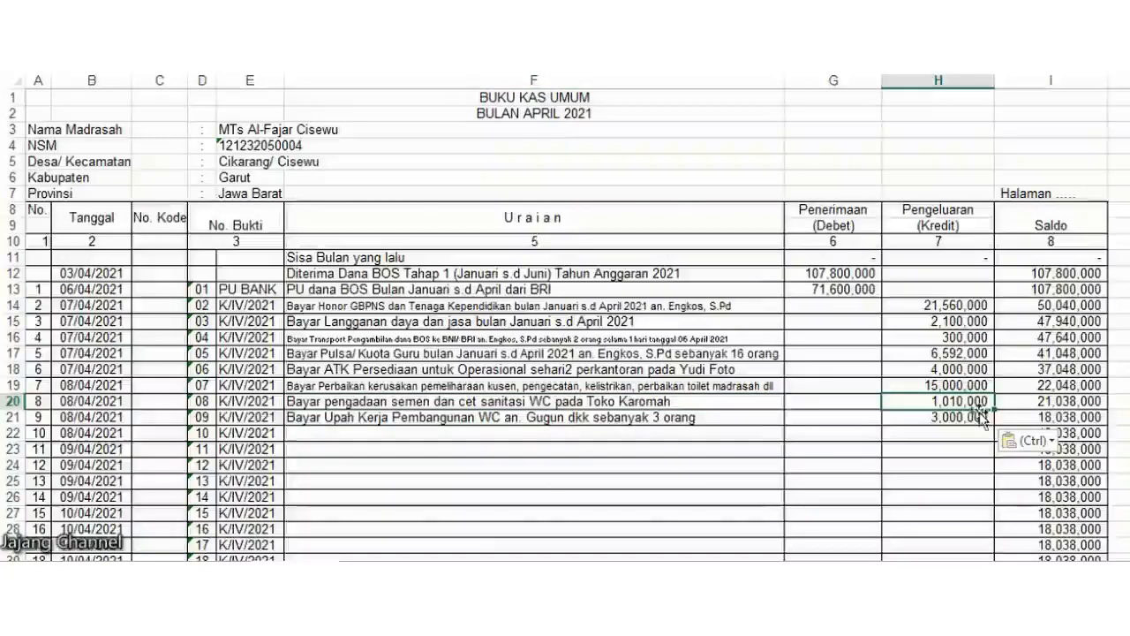
{"action": "left_click", "coordinate": [376, 418]}
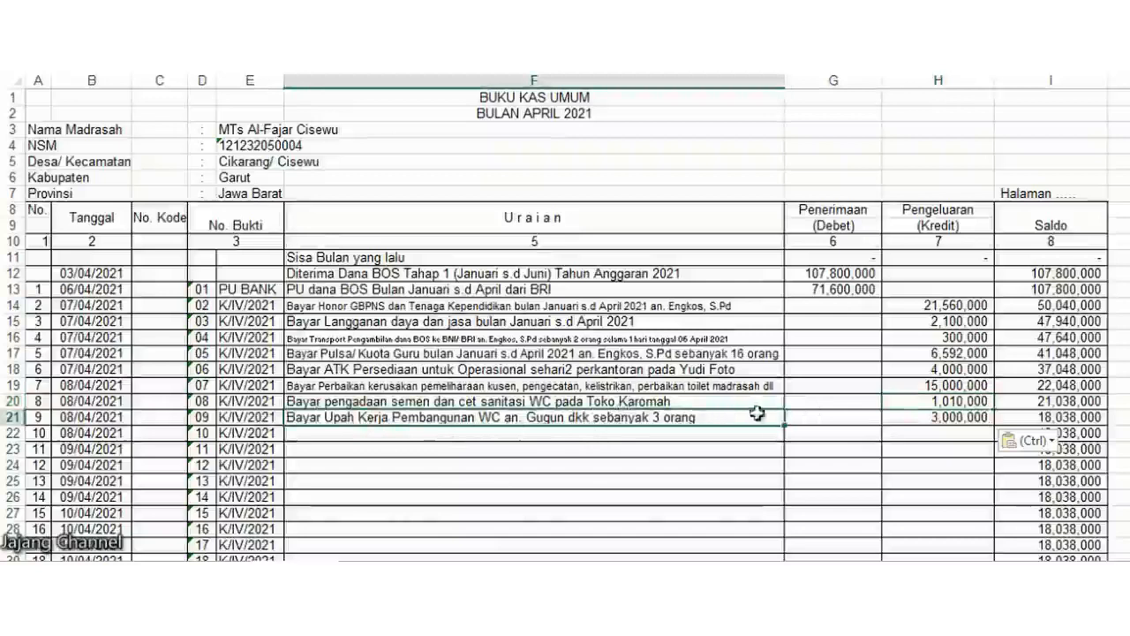
{"action": "left_click_drag", "start_coordinate": [943, 415], "coordinate": [978, 403]}
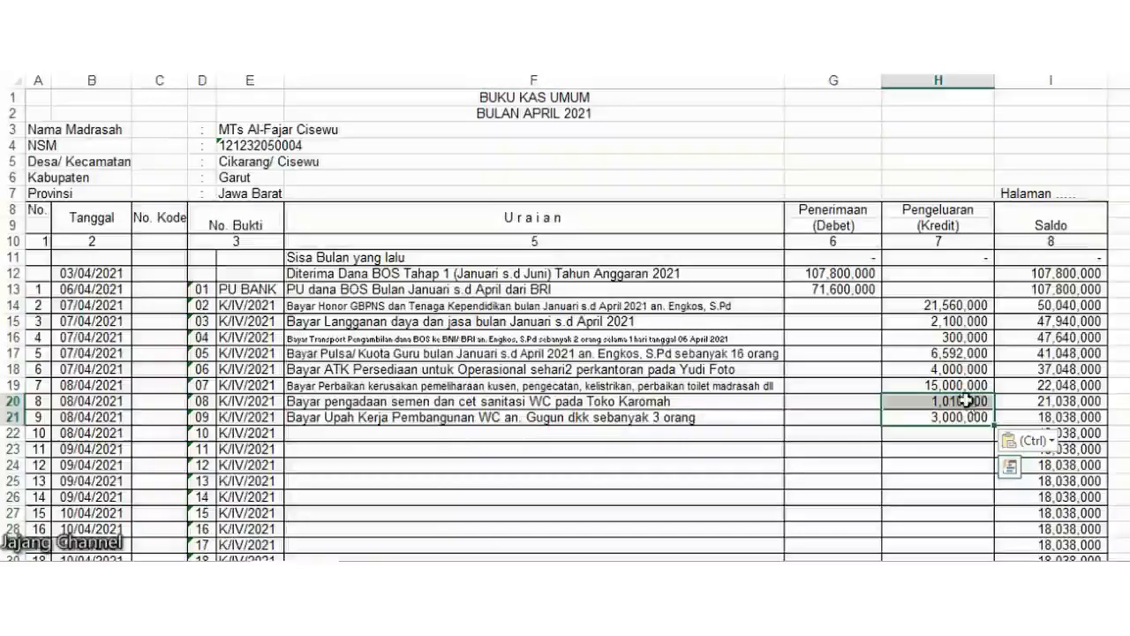
{"action": "left_click", "coordinate": [963, 404]}
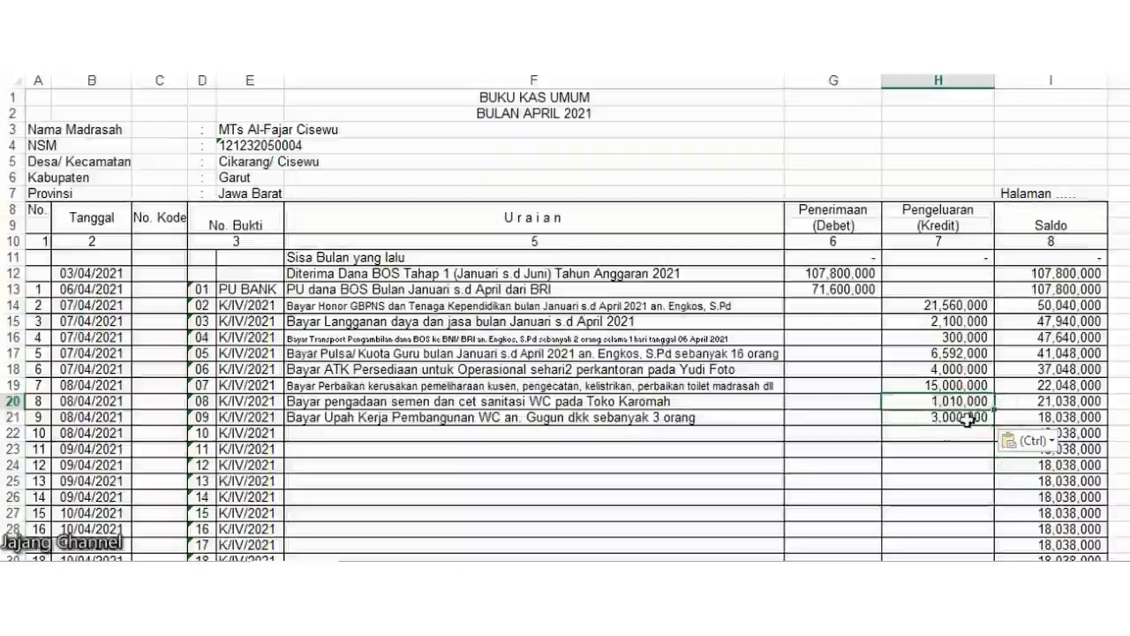
{"action": "left_click", "coordinate": [968, 417]}
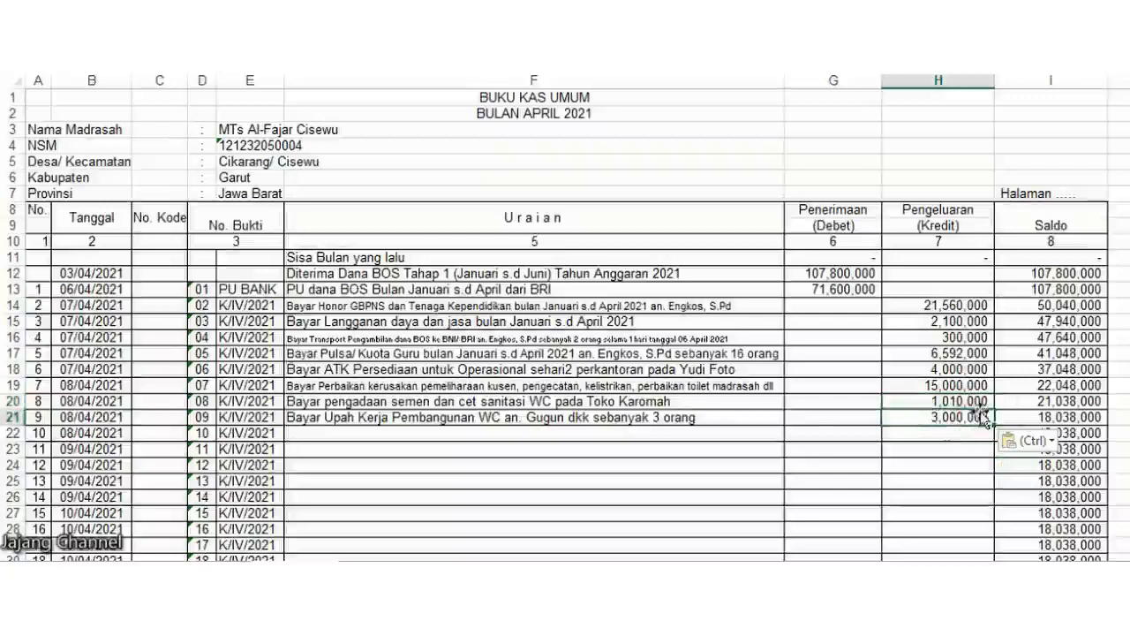
{"action": "left_click", "coordinate": [300, 415]}
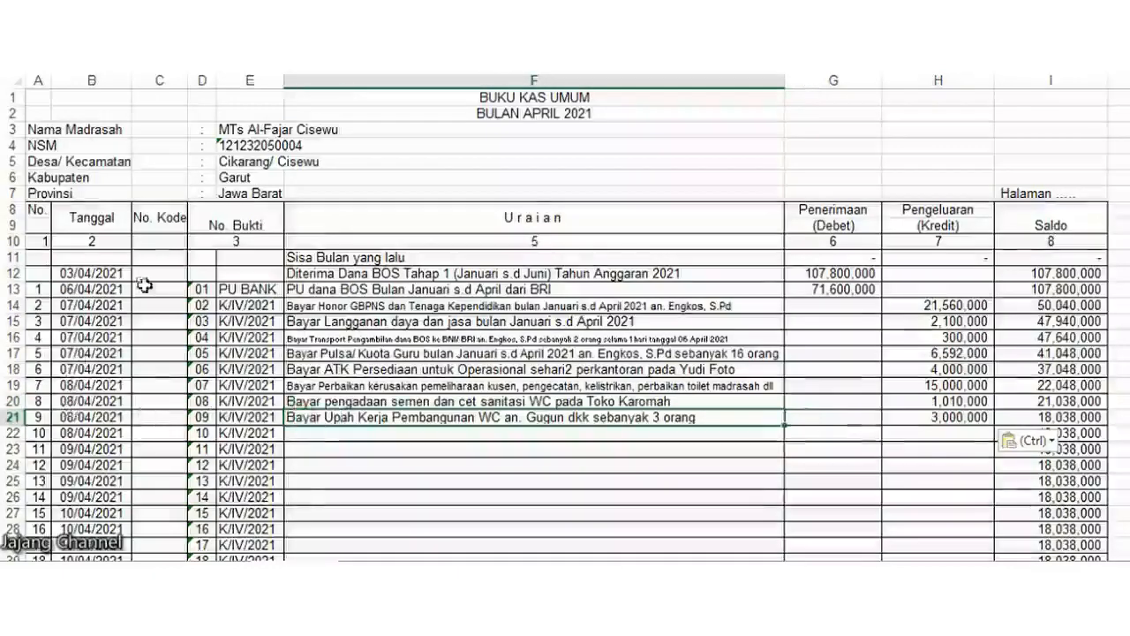
{"action": "left_click", "coordinate": [79, 415]}
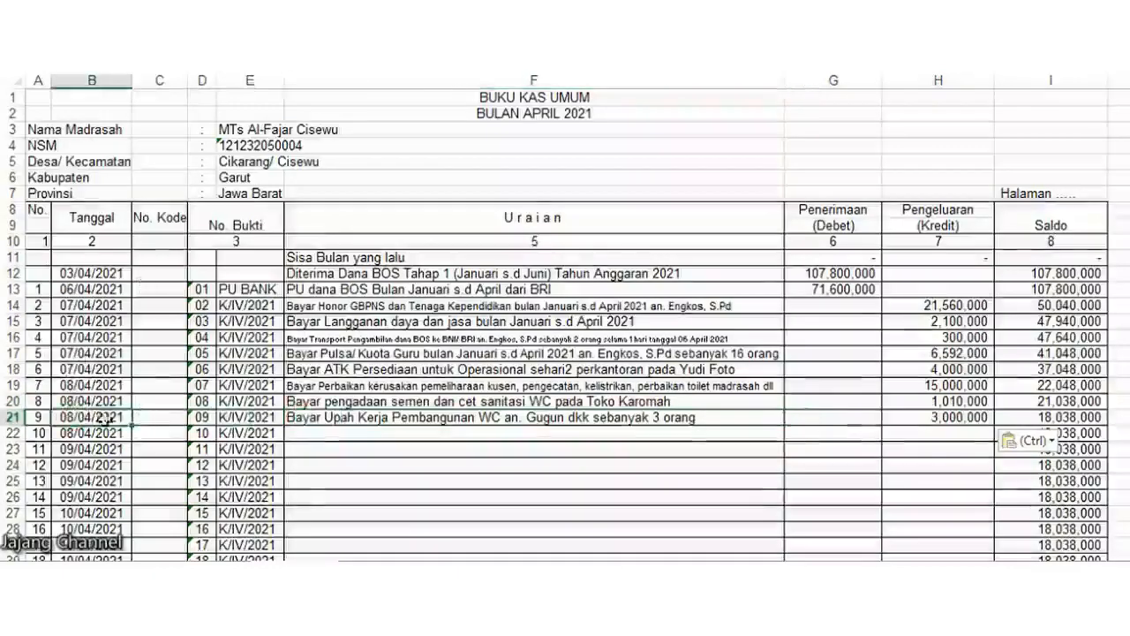
{"action": "left_click", "coordinate": [239, 417]}
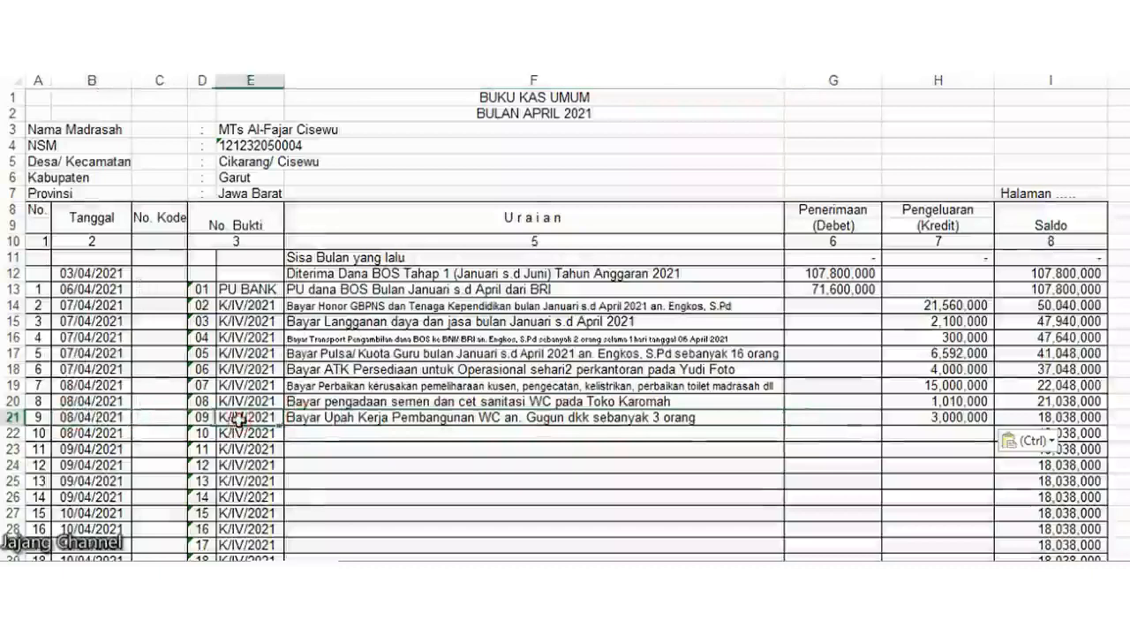
Fill in the descriptions and credits in rows 22–31, from the 1,000,000 PPDB office supplies at Toko Yadi Cofy to the 2,000,000 madrasah fence repair.
{"action": "left_click", "coordinate": [246, 292]}
{"action": "left_click", "coordinate": [267, 422]}
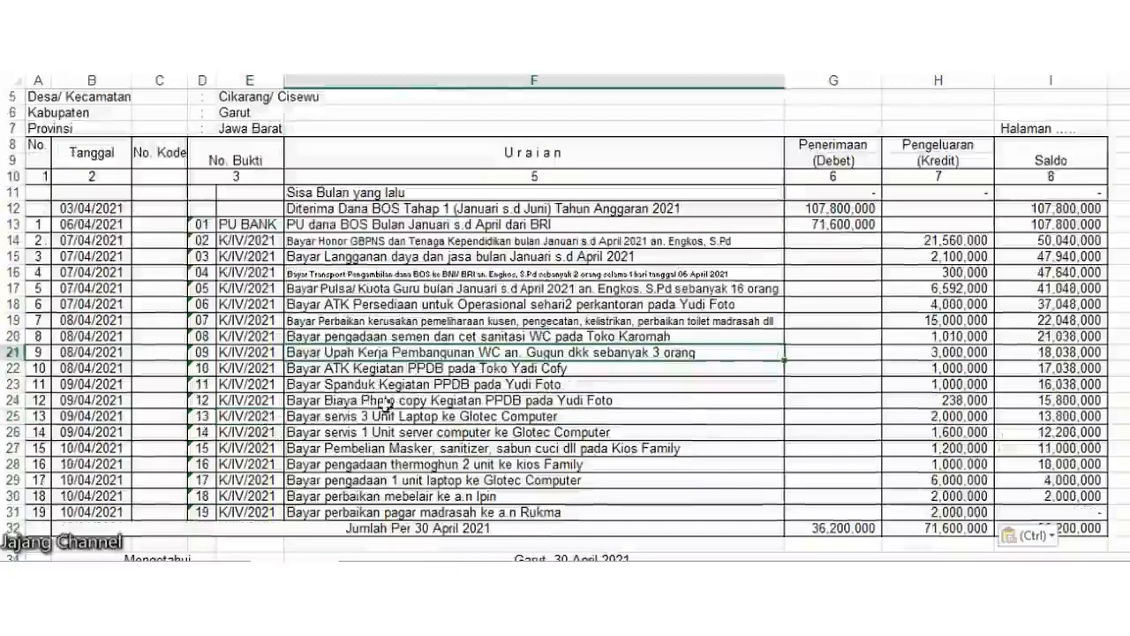
{"action": "left_click", "coordinate": [341, 369]}
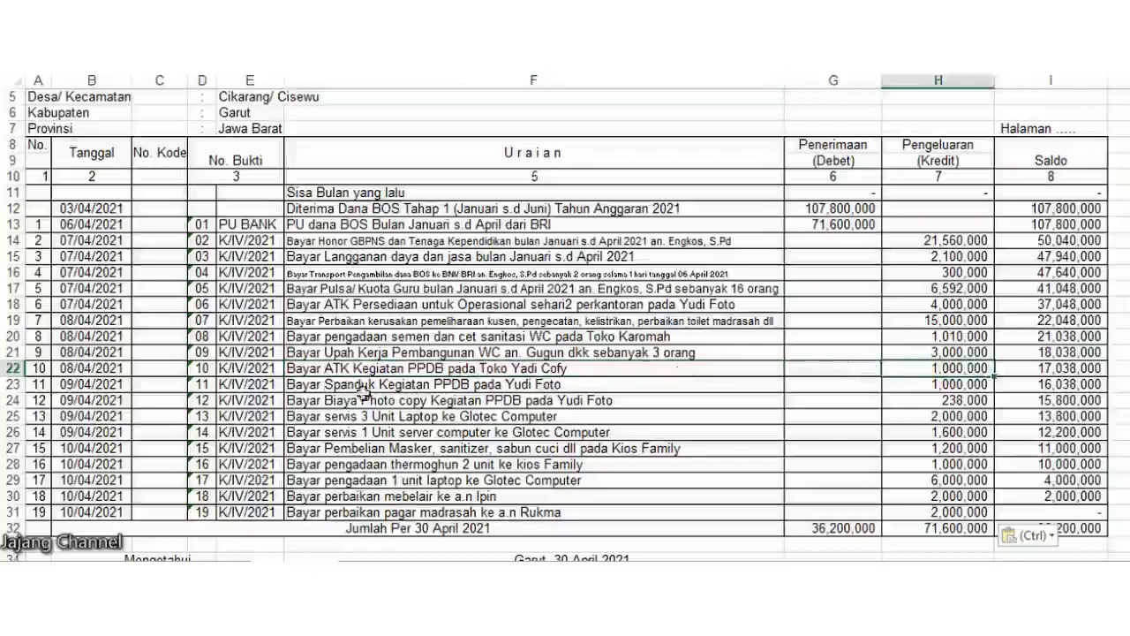
Review the expenditure descriptions in rows 23–30, along with the dates and voucher numbers from row 24 down.
{"action": "left_click", "coordinate": [323, 384]}
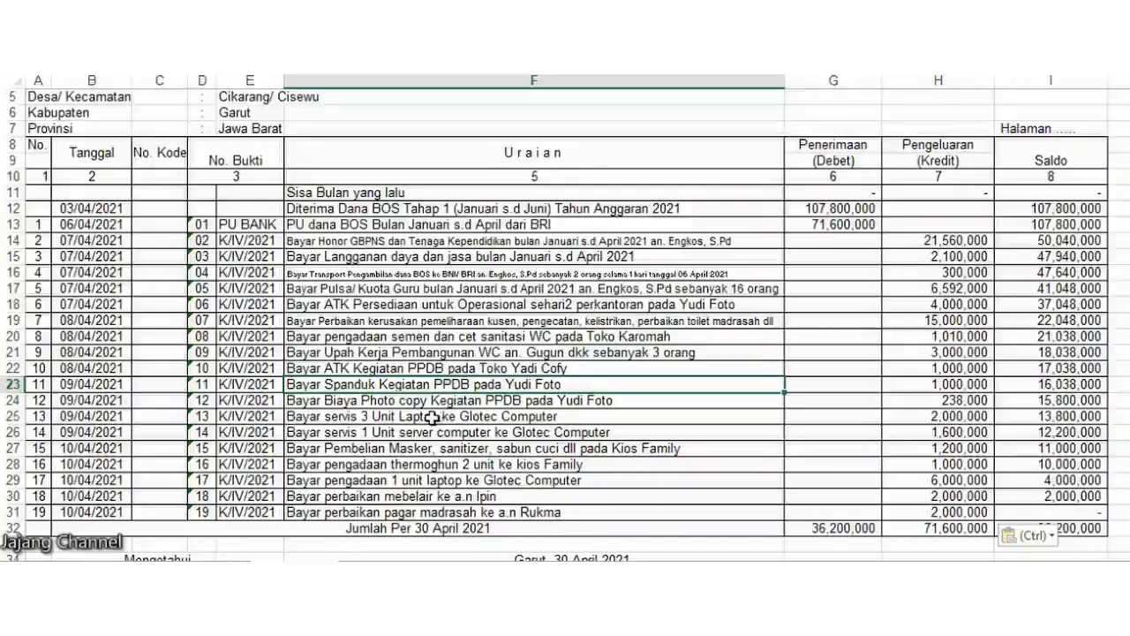
{"action": "left_click", "coordinate": [325, 403]}
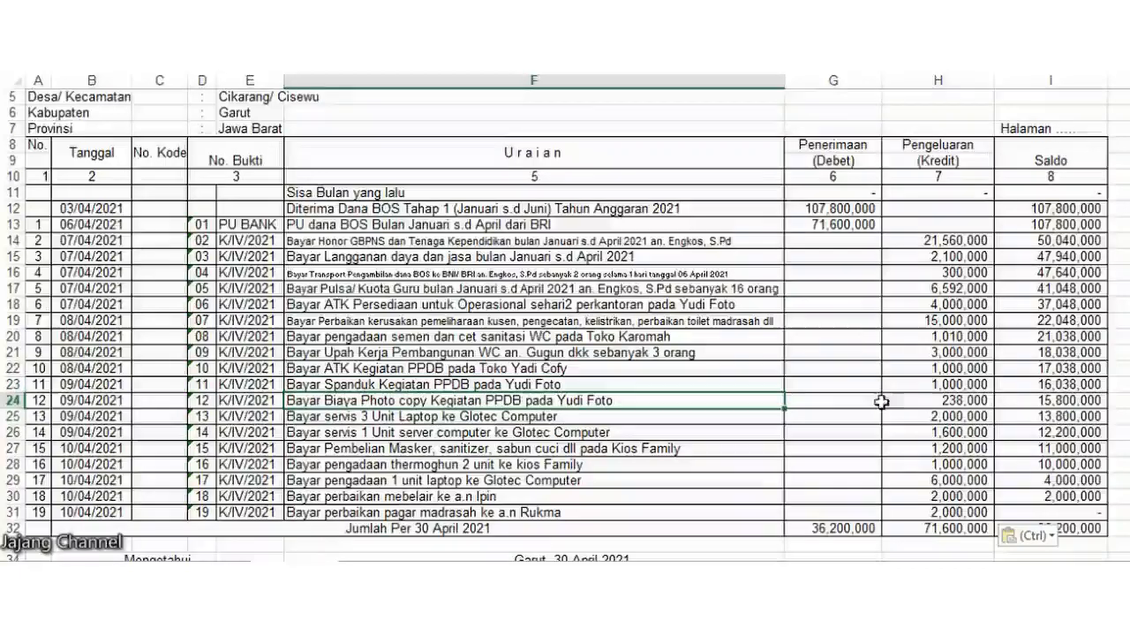
{"action": "left_click", "coordinate": [308, 416]}
{"action": "left_click_drag", "start_coordinate": [319, 384], "coordinate": [317, 447]}
{"action": "left_click_drag", "start_coordinate": [318, 464], "coordinate": [319, 487]}
{"action": "left_click", "coordinate": [320, 494]}
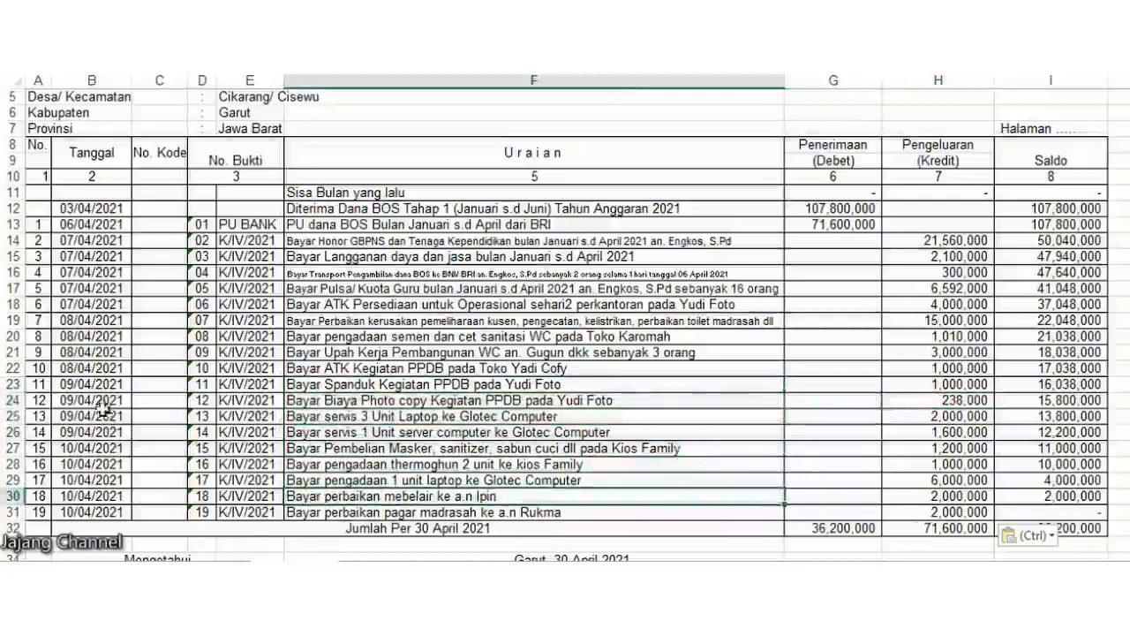
{"action": "left_click_drag", "start_coordinate": [104, 400], "coordinate": [104, 511]}
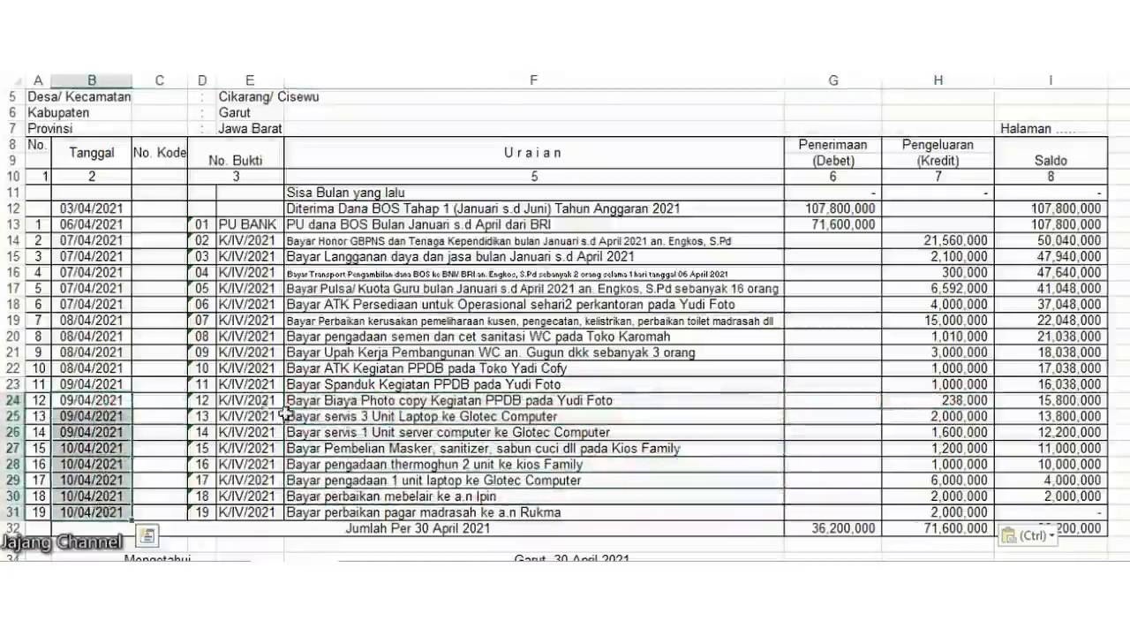
{"action": "left_click_drag", "start_coordinate": [258, 397], "coordinate": [252, 465]}
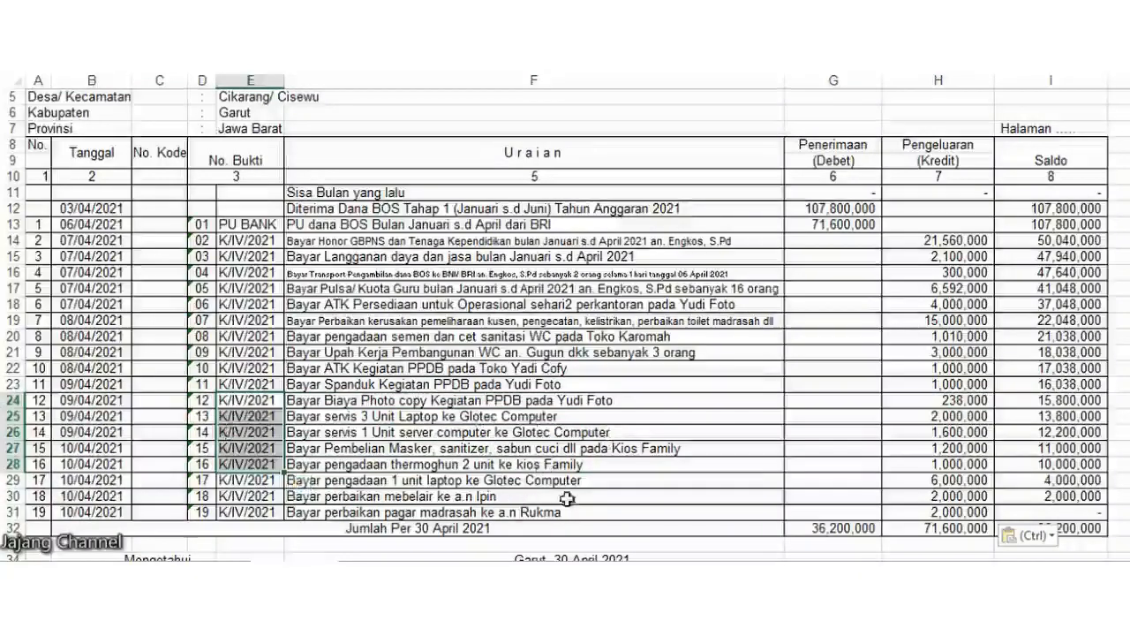
Examine the April totals row and the month-end closing summary beneath the cash book table.
{"action": "scroll", "coordinate": [534, 318], "scroll_direction": "down", "scroll_amount": 2}
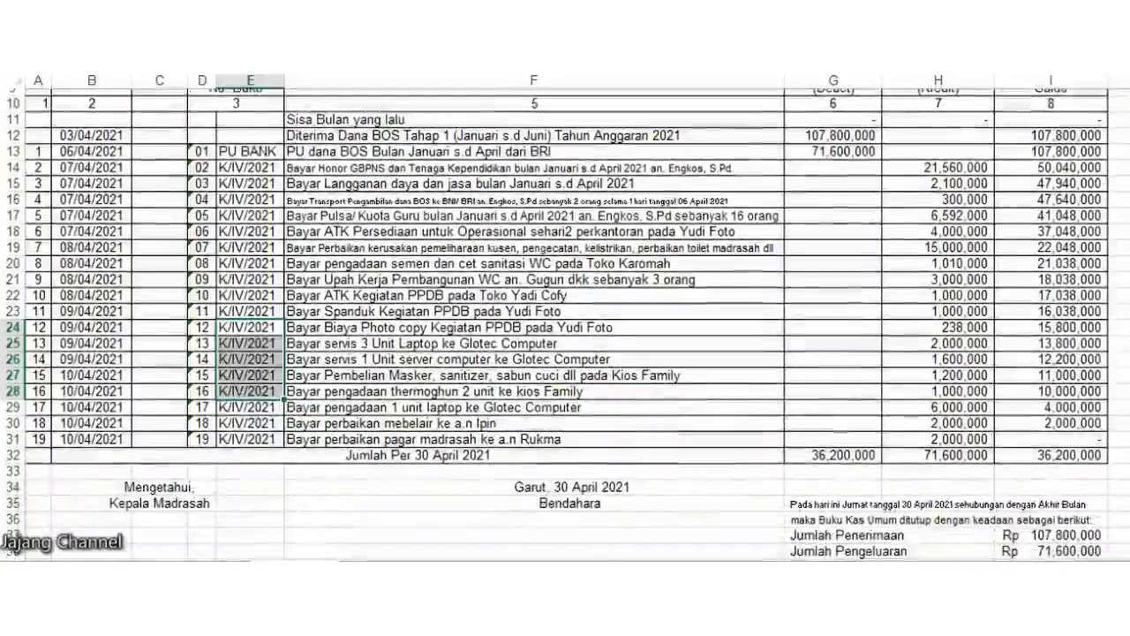
{"action": "scroll", "coordinate": [565, 323], "scroll_direction": "down", "scroll_amount": 1}
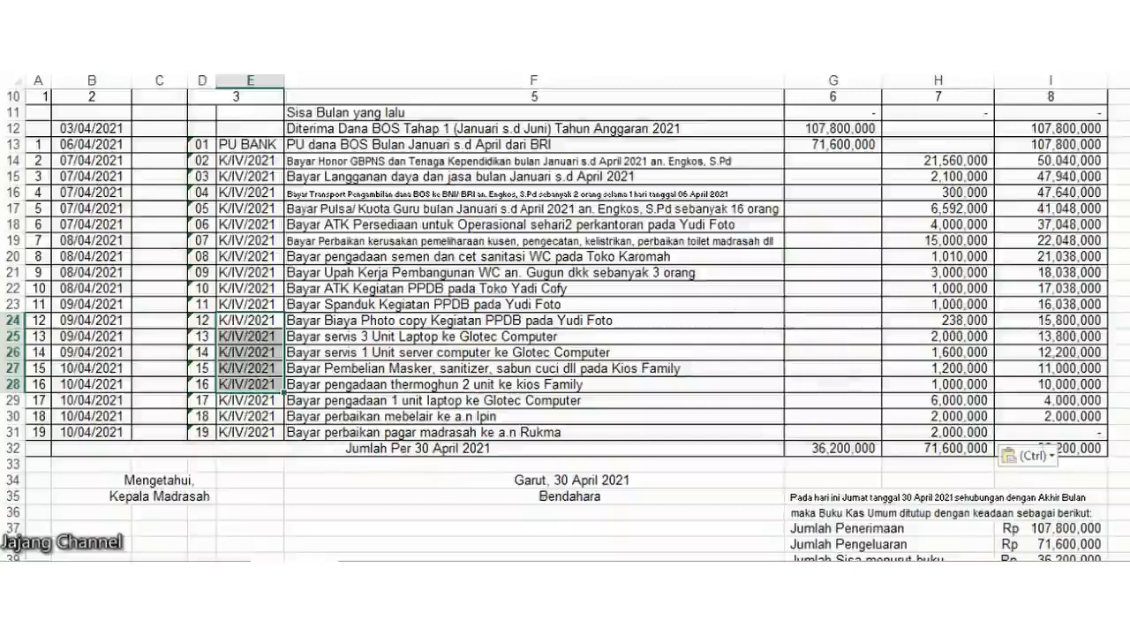
{"action": "scroll", "coordinate": [565, 322], "scroll_direction": "down", "scroll_amount": 2}
{"action": "scroll", "coordinate": [565, 323], "scroll_direction": "up", "scroll_amount": 1}
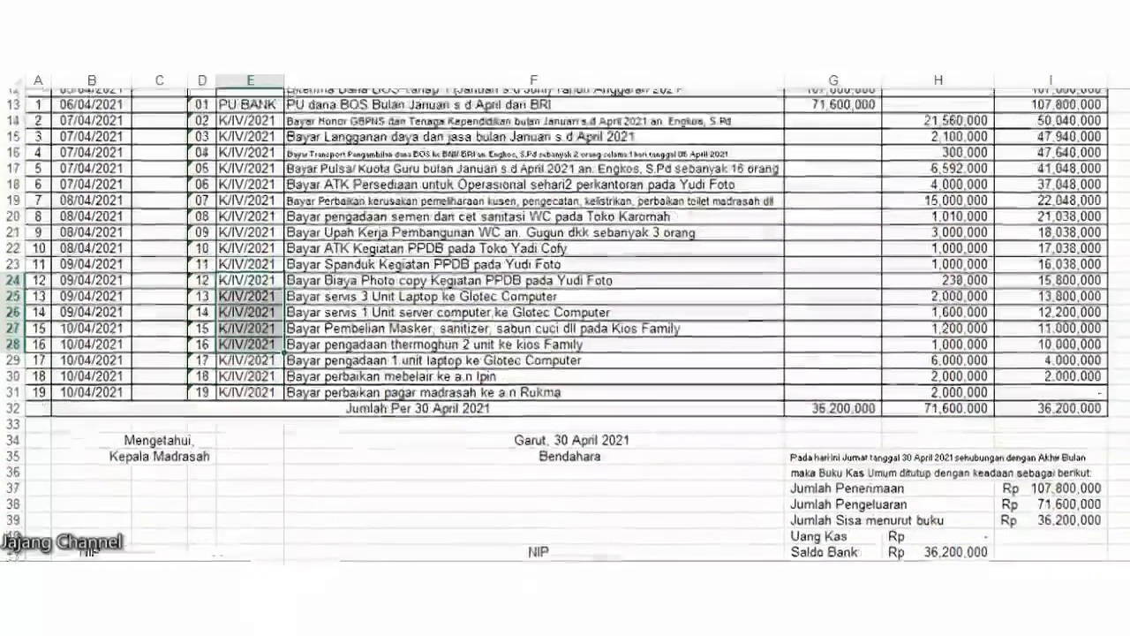
{"action": "scroll", "coordinate": [565, 322], "scroll_direction": "up", "scroll_amount": 1}
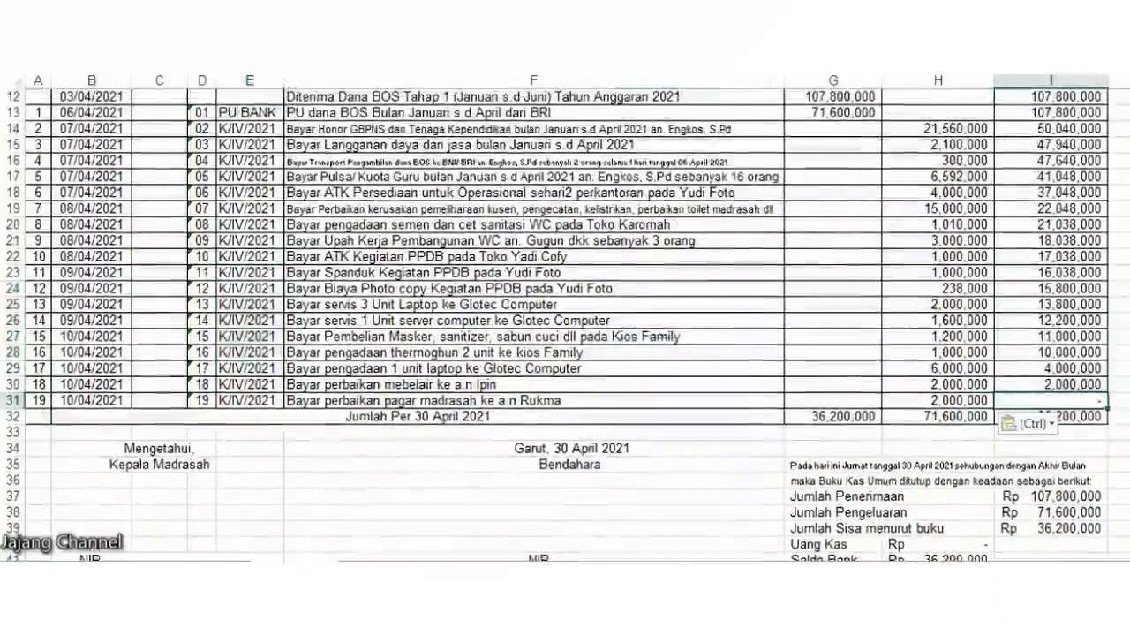
{"action": "scroll", "coordinate": [565, 322], "scroll_direction": "up", "scroll_amount": 3}
{"action": "scroll", "coordinate": [1022, 341], "scroll_direction": "up", "scroll_amount": 1}
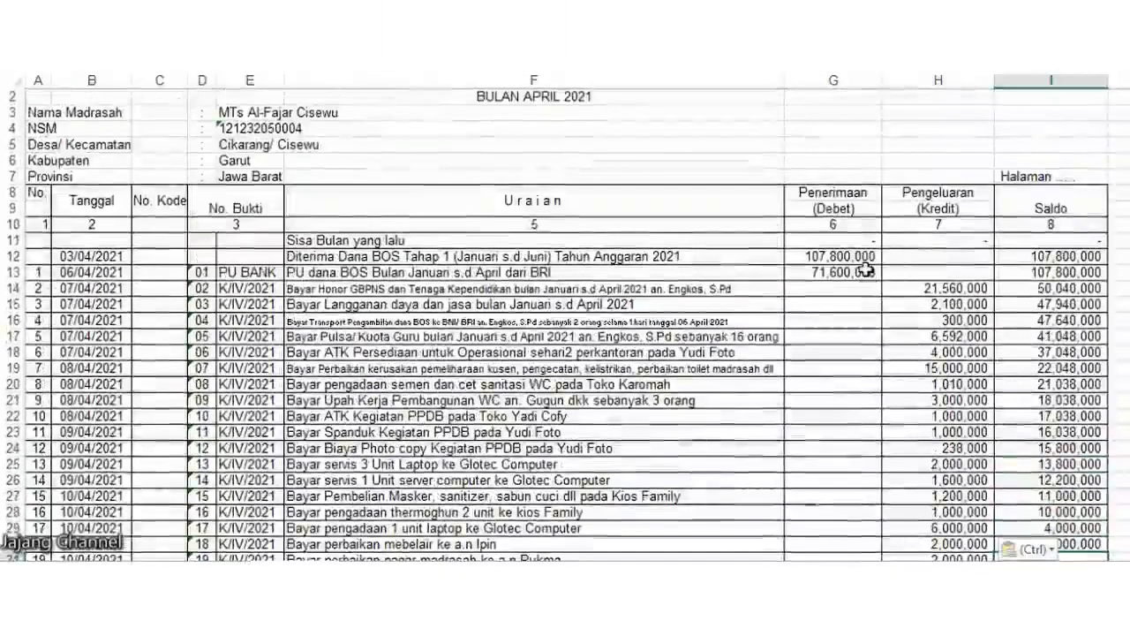
Compare the BRI withdrawal in G13 with the last transaction's balance in I31 and the debit and balance totals in row 32.
{"action": "left_click", "coordinate": [866, 269]}
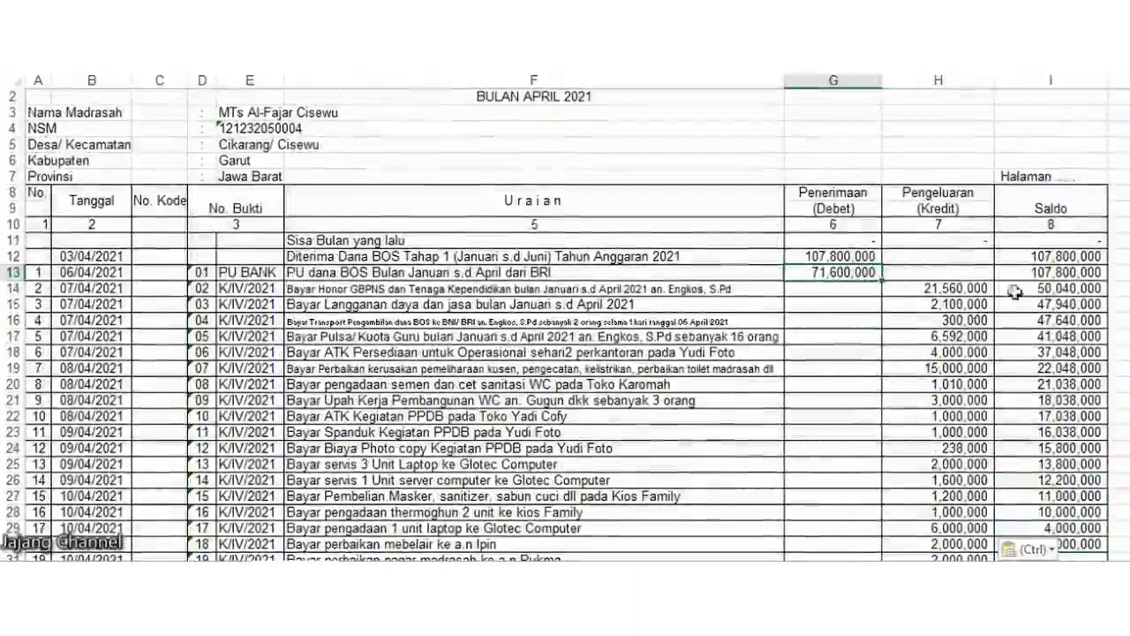
{"action": "scroll", "coordinate": [1093, 336], "scroll_direction": "down", "scroll_amount": 5}
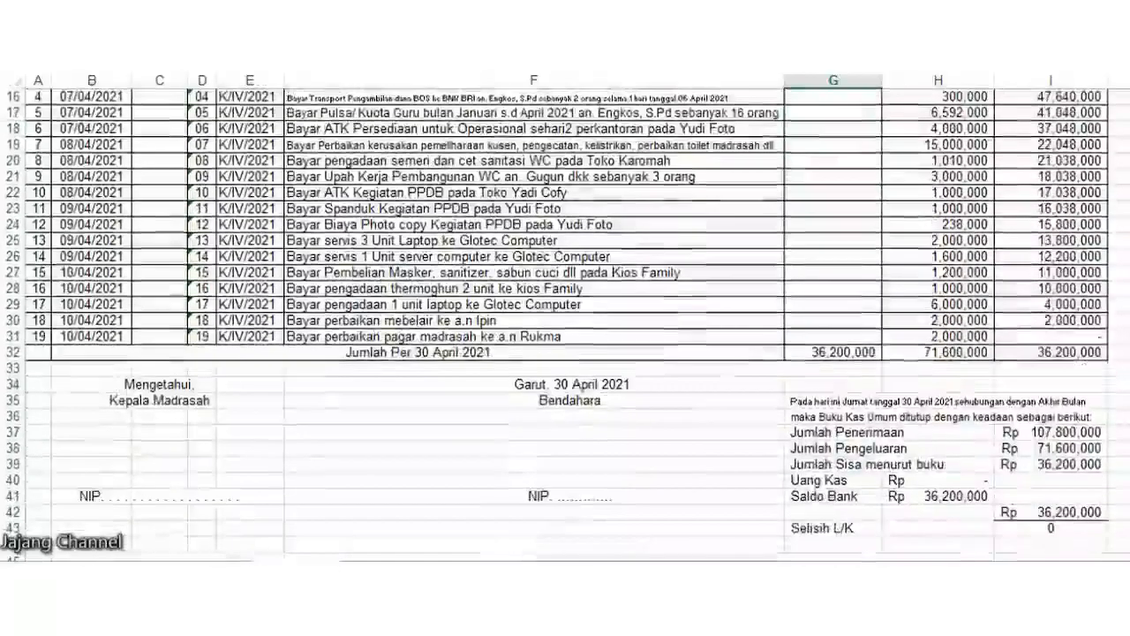
{"action": "left_click", "coordinate": [1093, 336]}
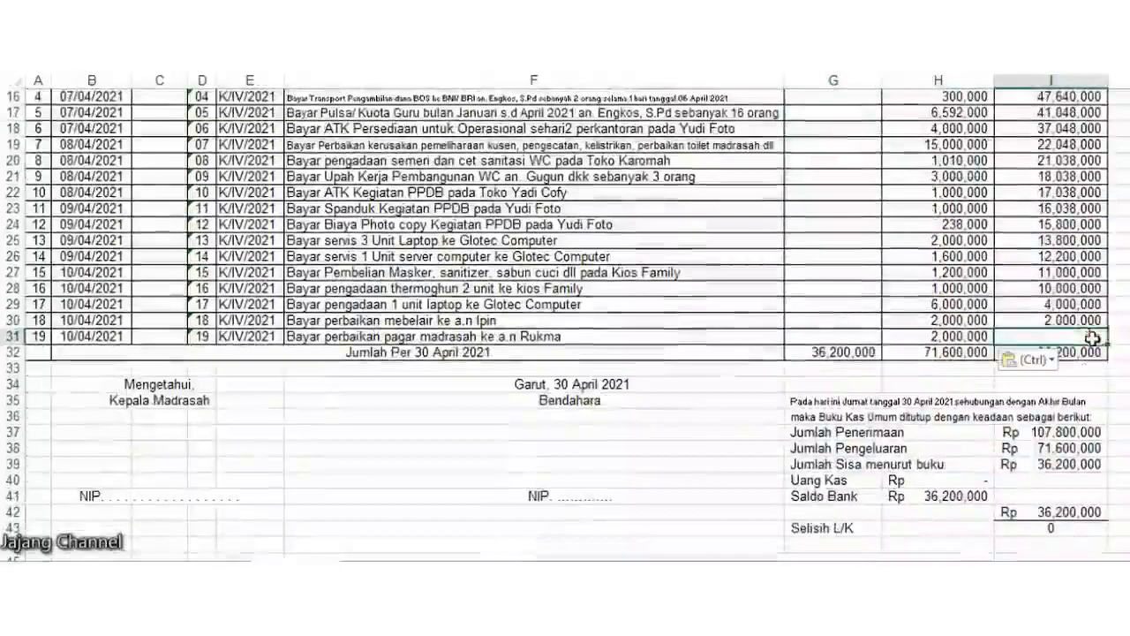
{"action": "left_click", "coordinate": [1081, 351]}
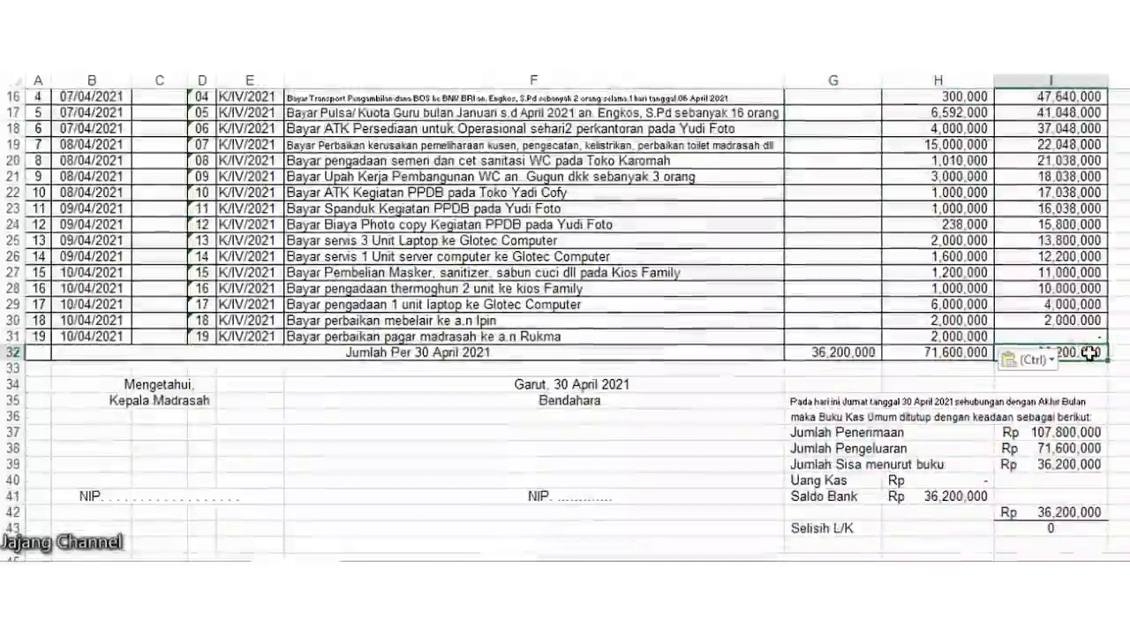
{"action": "left_click", "coordinate": [853, 353]}
{"action": "left_click", "coordinate": [1079, 352]}
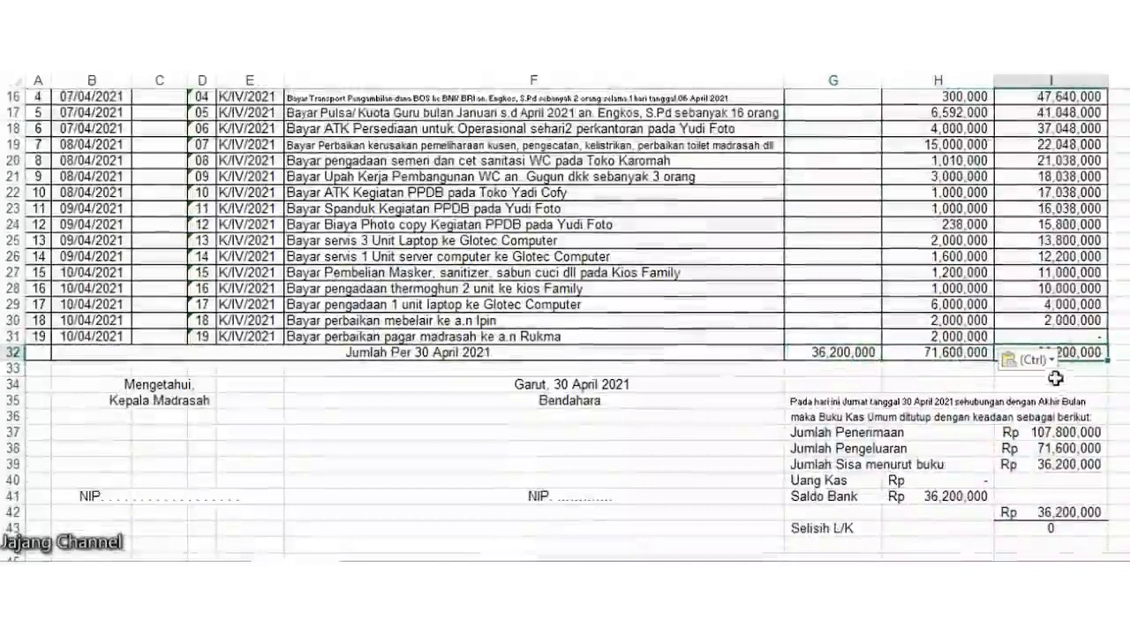
{"action": "left_click", "coordinate": [1119, 368]}
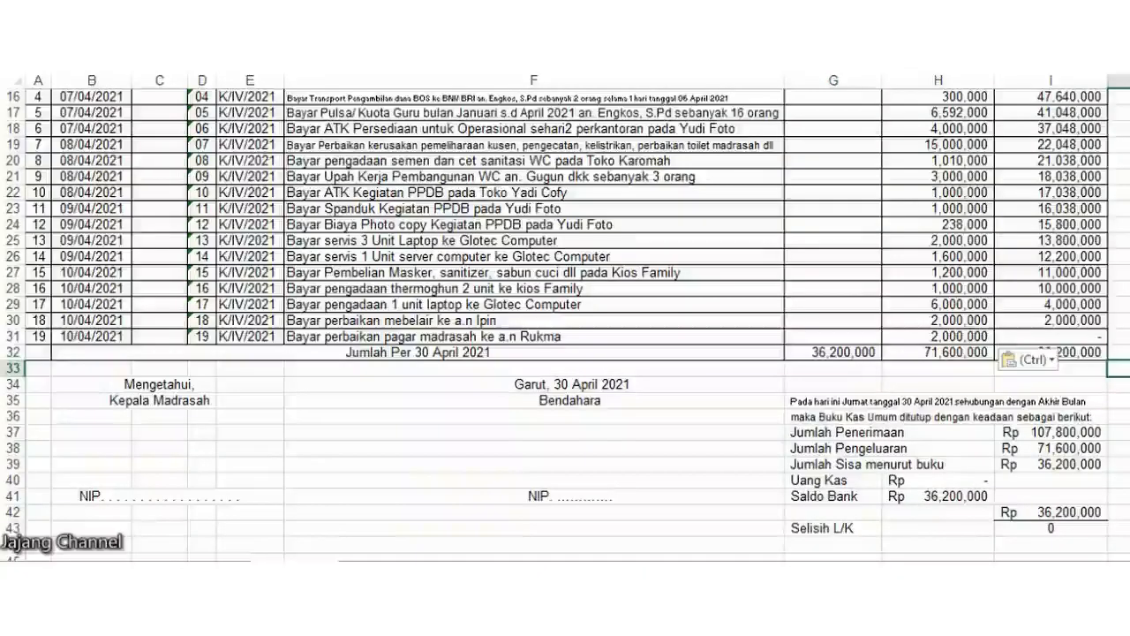
{"action": "scroll", "coordinate": [1119, 368], "scroll_direction": "up", "scroll_amount": 2}
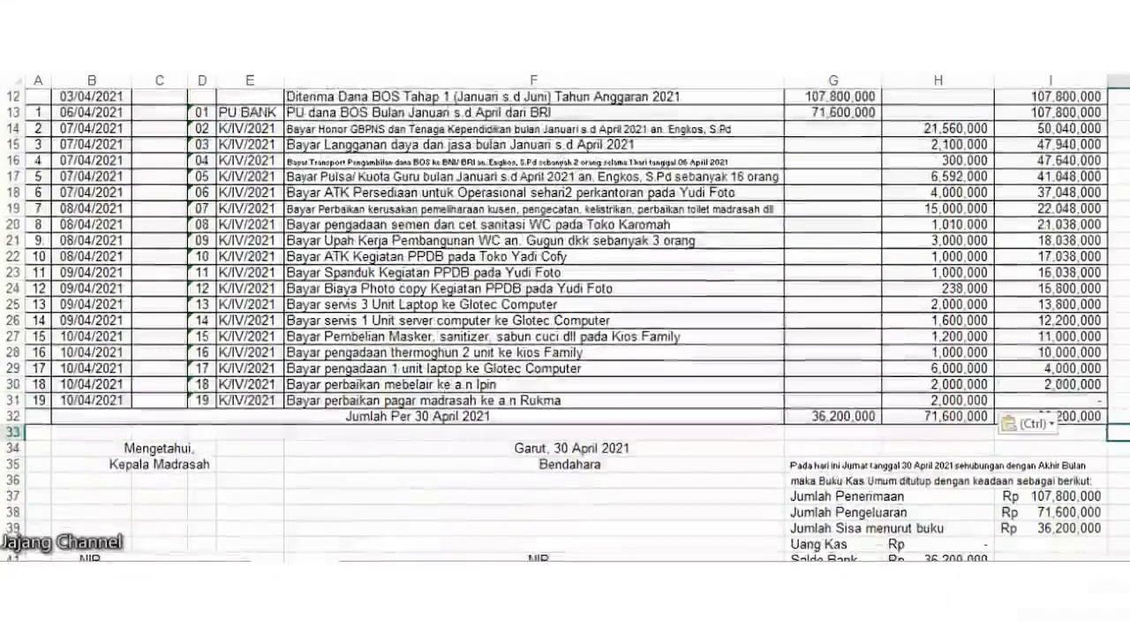
{"action": "scroll", "coordinate": [565, 324], "scroll_direction": "up", "scroll_amount": 1}
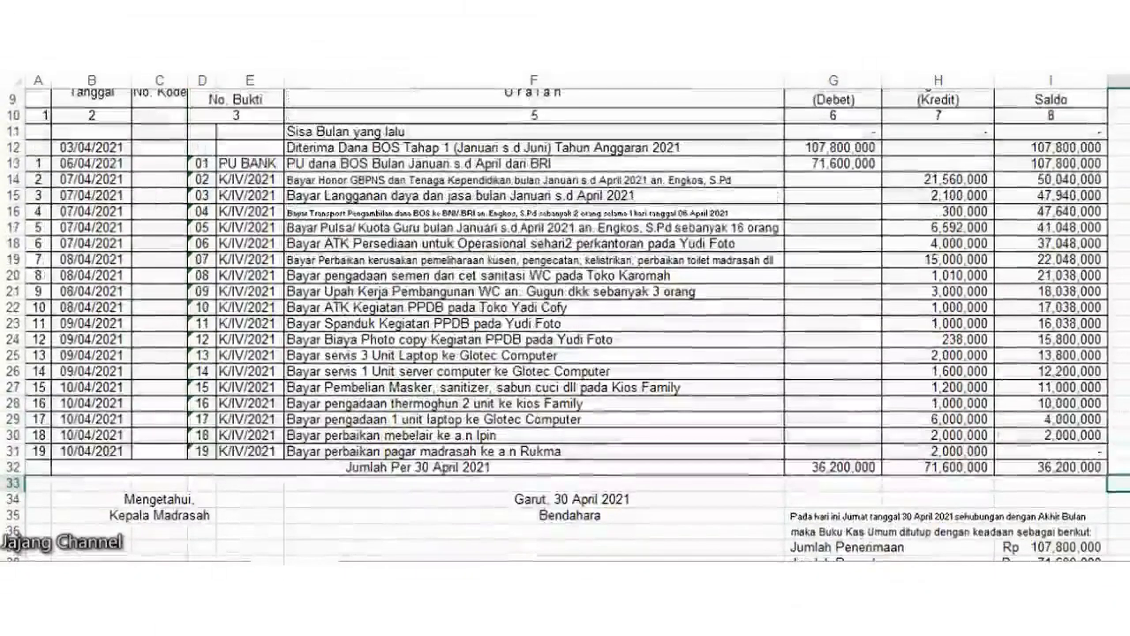
{"action": "scroll", "coordinate": [566, 309], "scroll_direction": "down", "scroll_amount": 3}
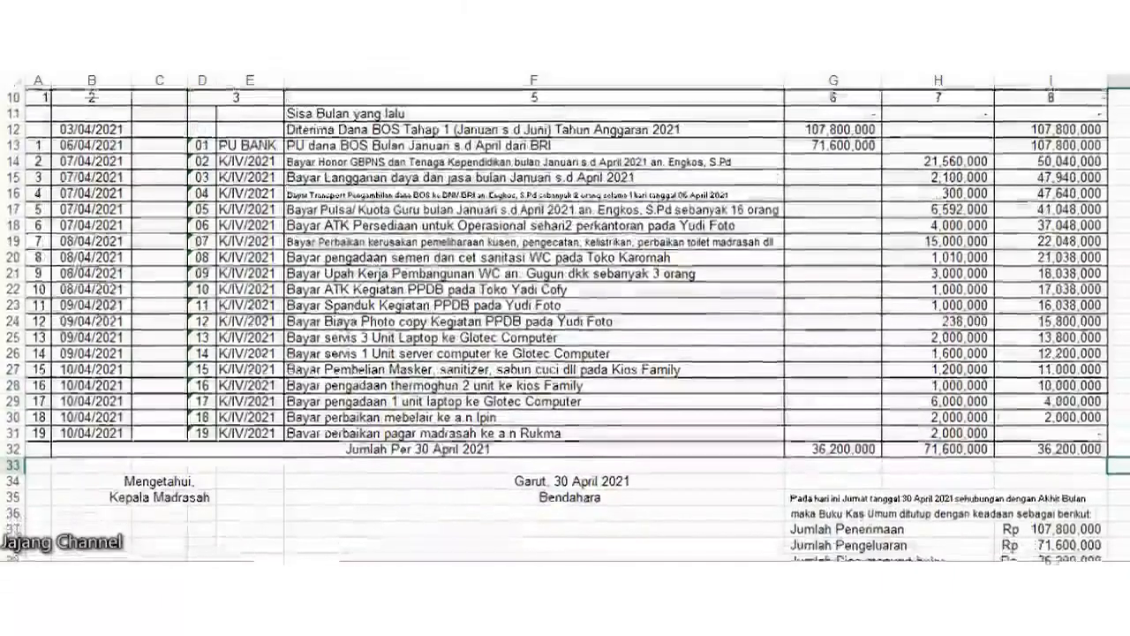
{"action": "scroll", "coordinate": [566, 310], "scroll_direction": "up", "scroll_amount": 5}
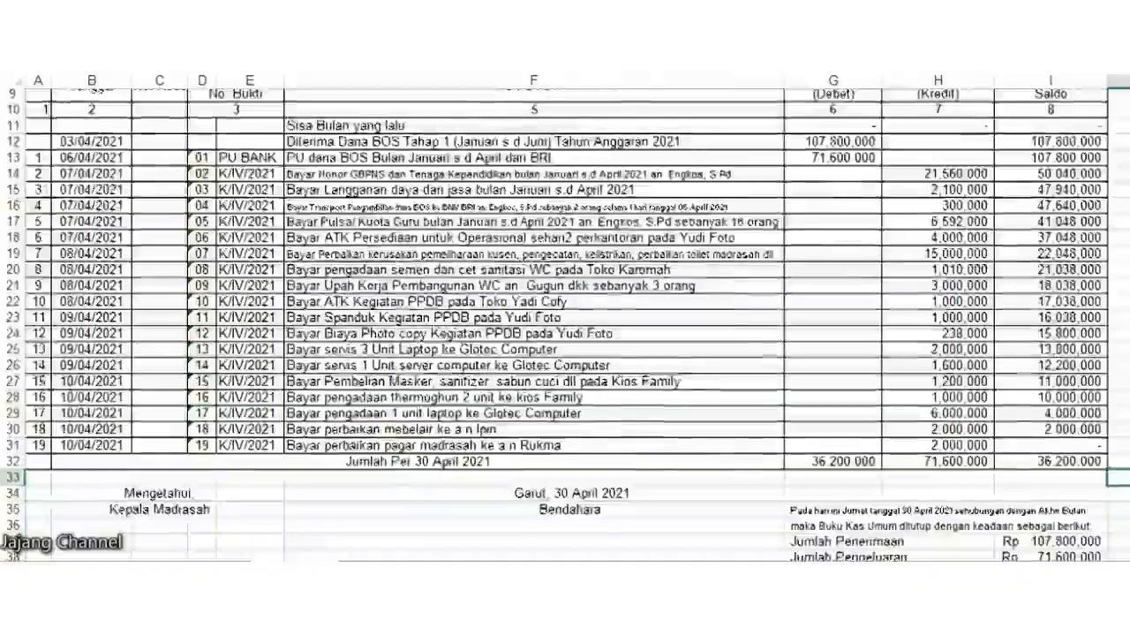
{"action": "scroll", "coordinate": [566, 317], "scroll_direction": "down", "scroll_amount": 4}
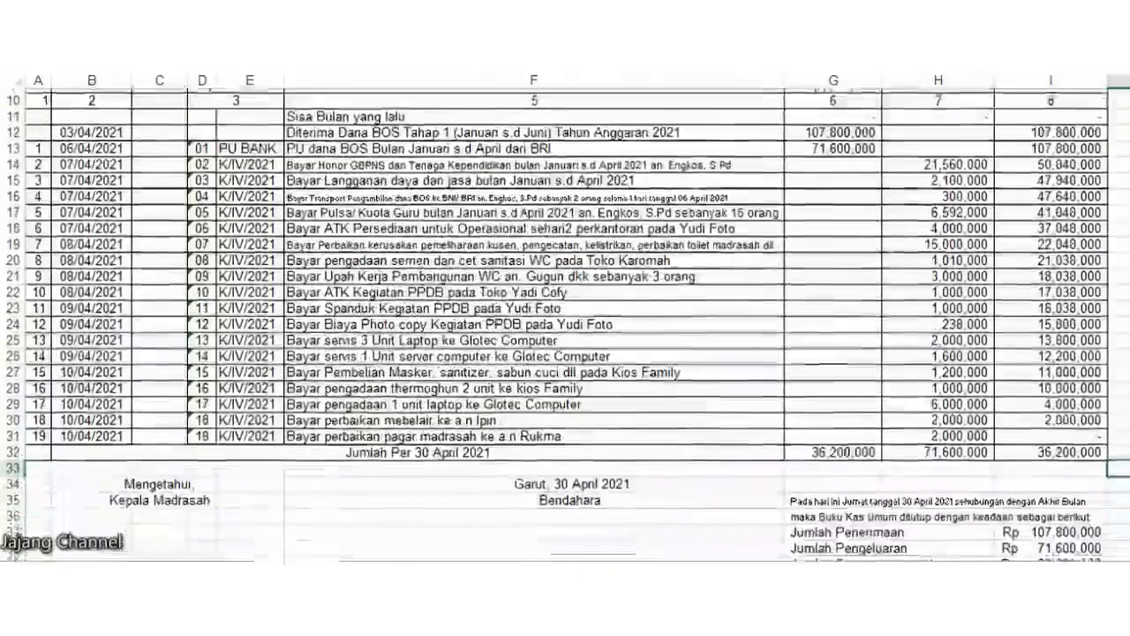